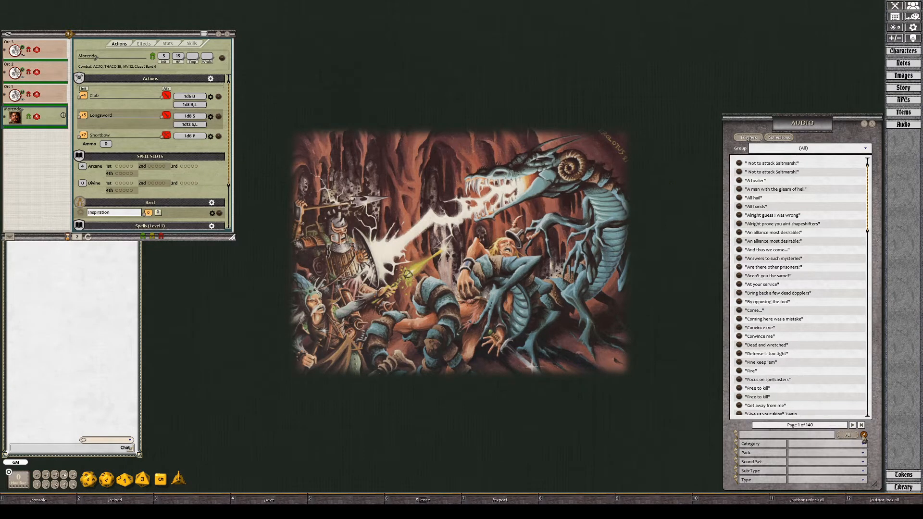
Add a new sound record to the audio list, name it Test and set its category to Test.
{"action": "left_click", "coordinate": [863, 435]}
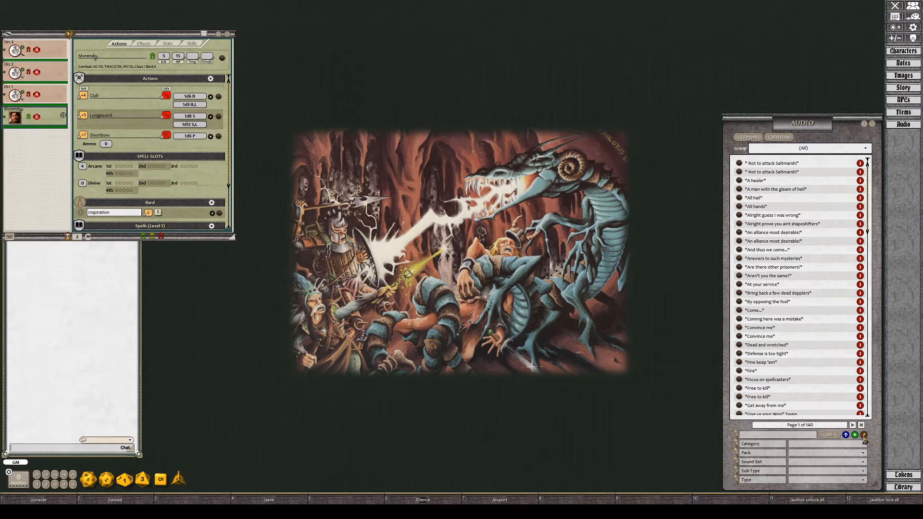
{"action": "left_click", "coordinate": [855, 435]}
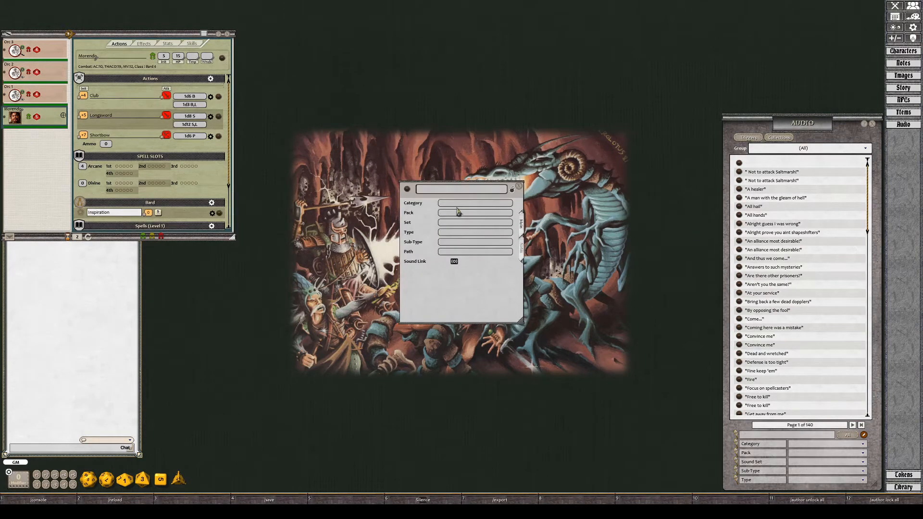
{"action": "left_click_drag", "start_coordinate": [422, 206], "coordinate": [592, 217]}
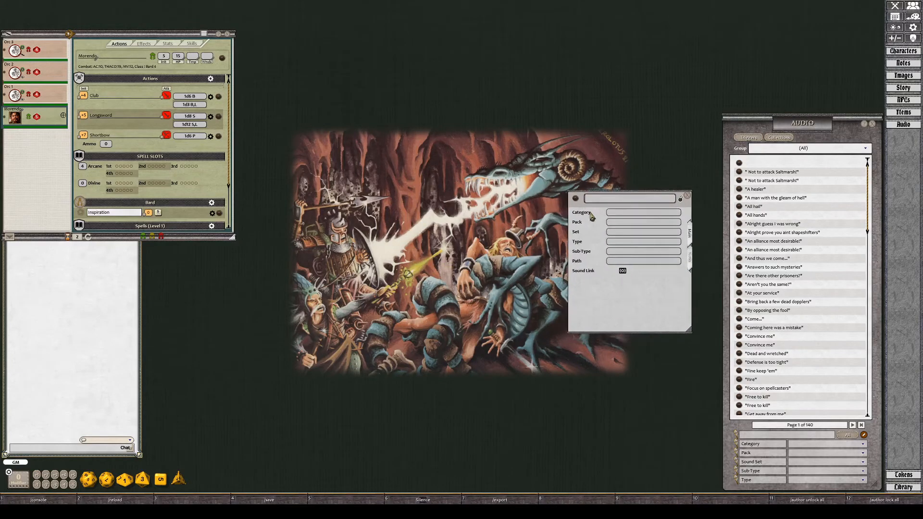
{"action": "left_click", "coordinate": [622, 199]}
{"action": "type", "text": "Test"}
{"action": "key", "text": "Tab"}
{"action": "type", "text": "Te"}
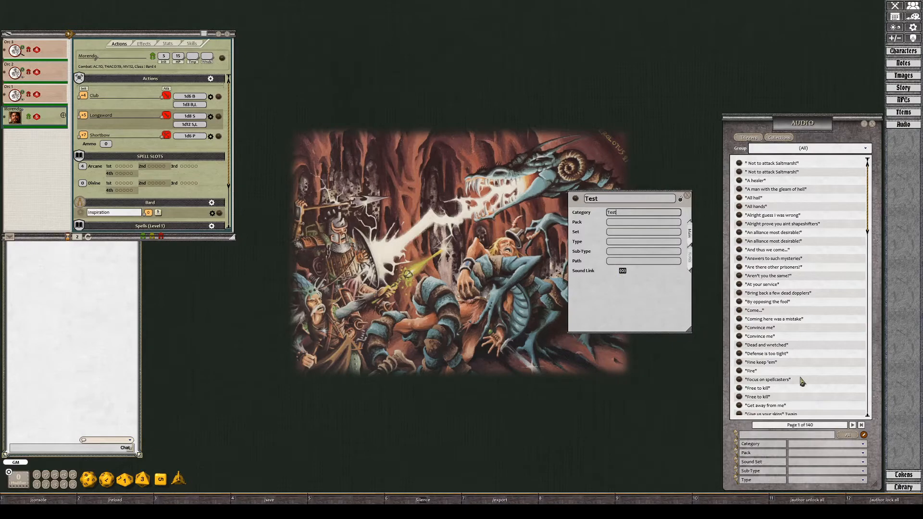
Filter the audio list by the oneshot sub-type and clear that filter again.
{"action": "left_click", "coordinate": [800, 463]}
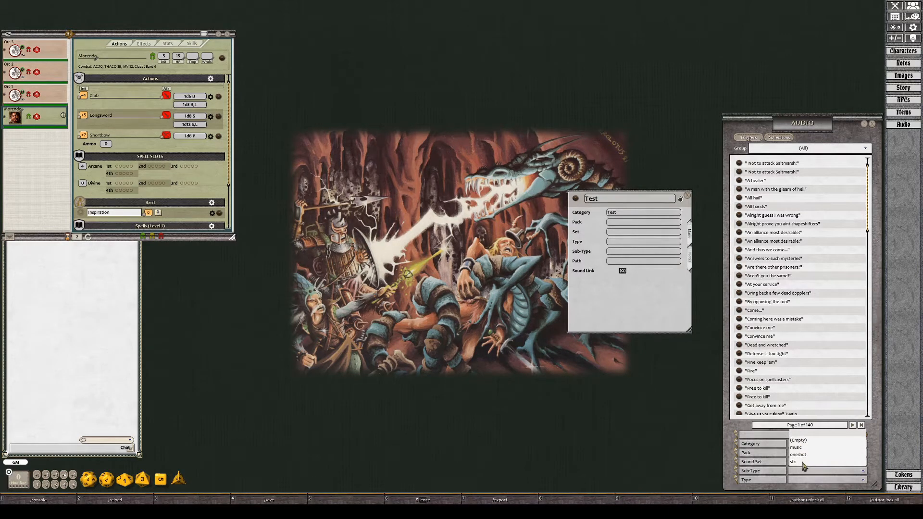
{"action": "left_click", "coordinate": [801, 455]}
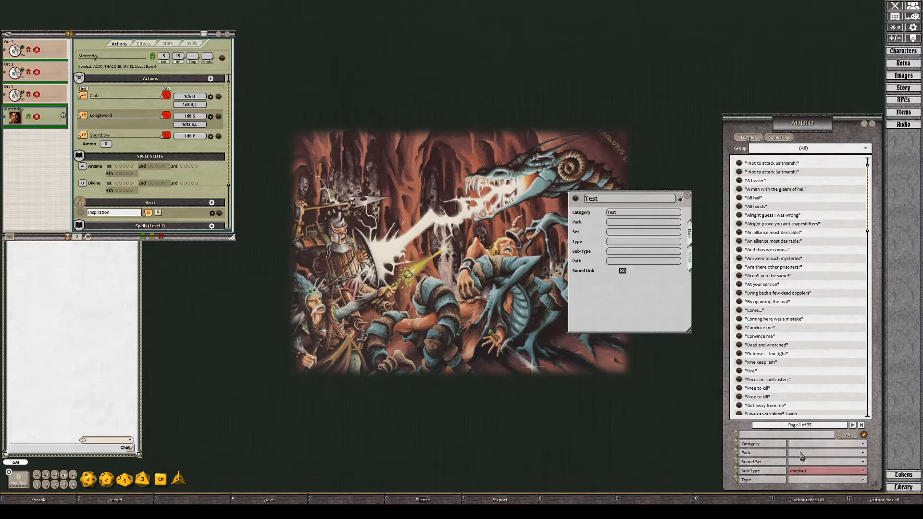
{"action": "mouse_move", "coordinate": [869, 221]}
{"action": "left_mouse_down"}
{"action": "mouse_move", "coordinate": [866, 408]}
{"action": "mouse_move", "coordinate": [864, 212]}
{"action": "left_mouse_up"}
{"action": "left_click", "coordinate": [809, 472]}
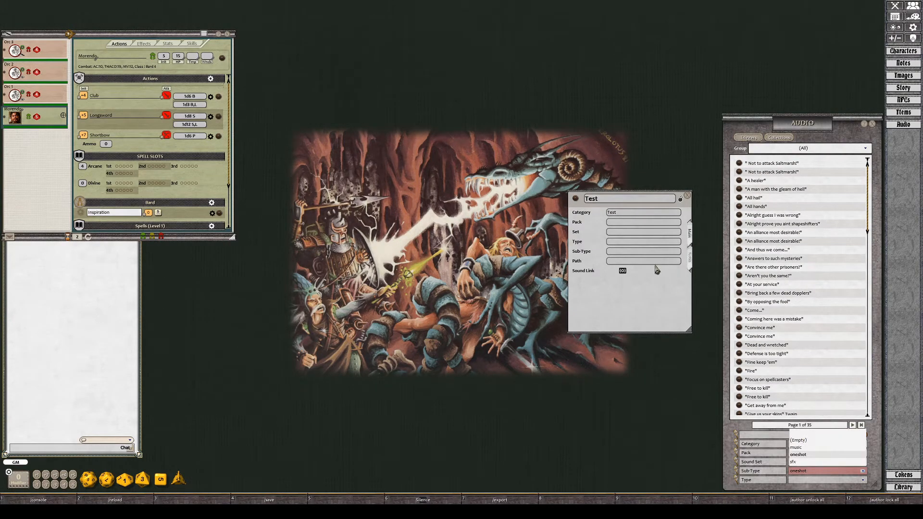
Enter the syrinscape-fantasy:elements play address as the path of the Test sound.
{"action": "left_click", "coordinate": [620, 221]}
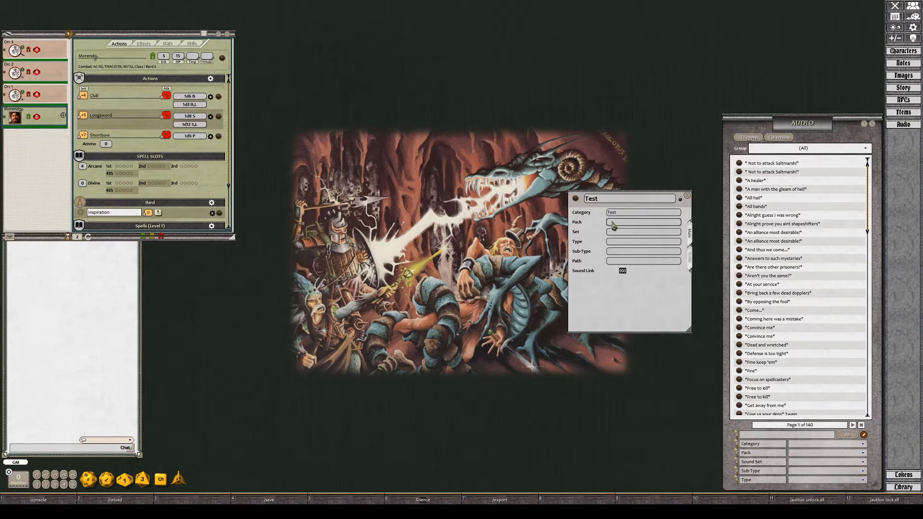
{"action": "left_click", "coordinate": [613, 253]}
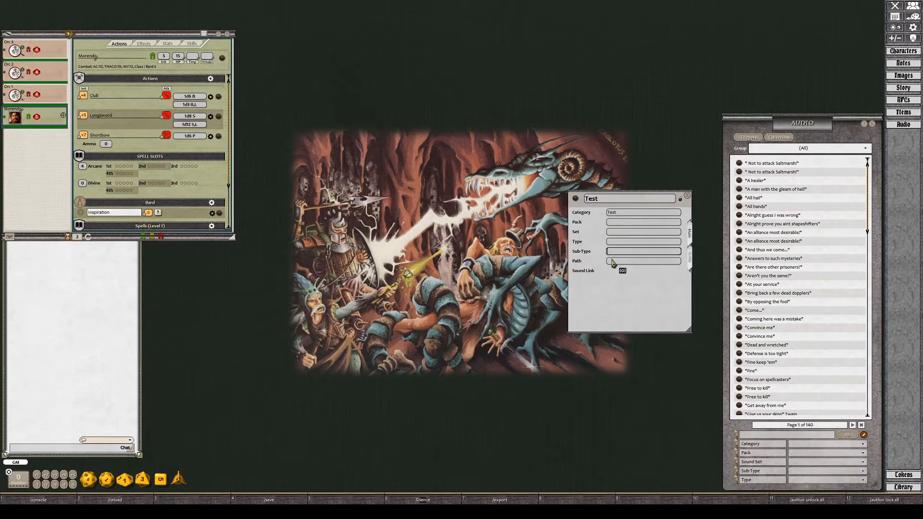
{"action": "left_click", "coordinate": [612, 261]}
{"action": "type", "text": "syrinscape-fantasy:elements/cGZzLXNwZWNpYWwtOS0wMC1hc3NhdWx0LW9uLWFlc2Fsb20taW1wb3J0ZWQtMjAxNy0wOS0wNy0xNDQ1MjU6OnA0NS0zNi0aGUtd2lja2VkLWdsYWJyZXp1/play/"}
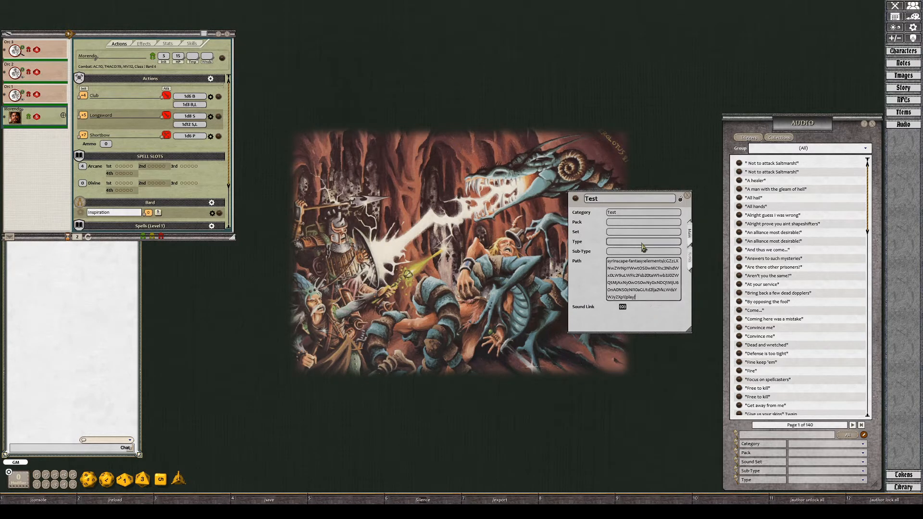
{"action": "key", "text": "Tab"}
{"action": "left_click", "coordinate": [622, 253]}
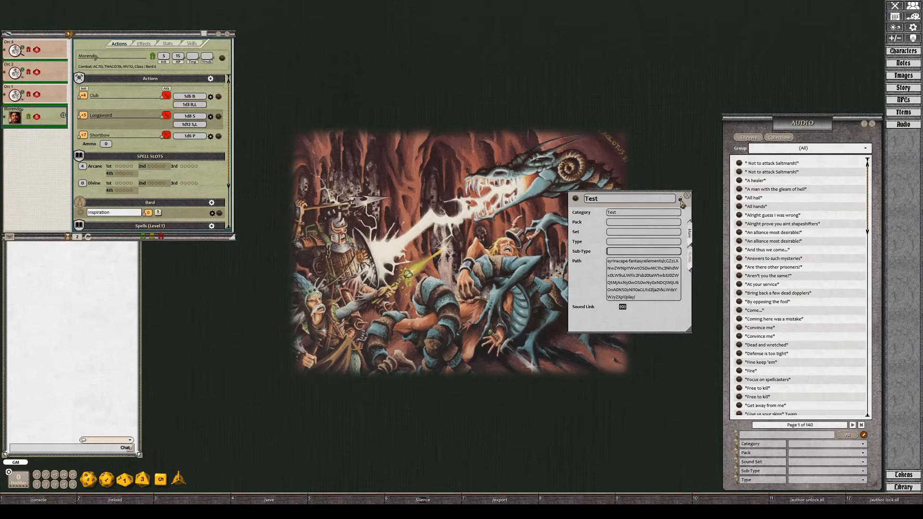
Lock the Test sound record and place its sound link in the chat.
{"action": "left_click", "coordinate": [680, 199]}
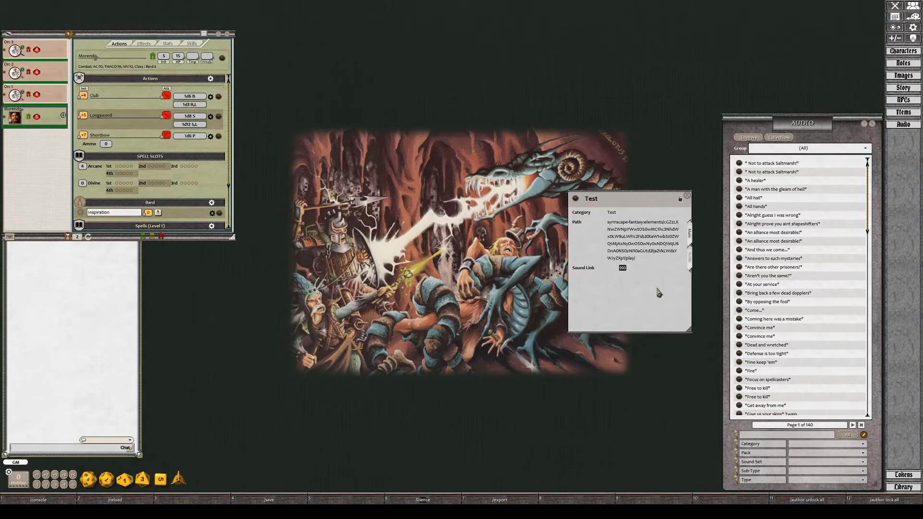
{"action": "left_click_drag", "start_coordinate": [622, 269], "coordinate": [45, 390]}
Open the story list, examine the sound and collection links in the Test Audio in Story entry, and close the entry.
{"action": "left_click", "coordinate": [911, 89]}
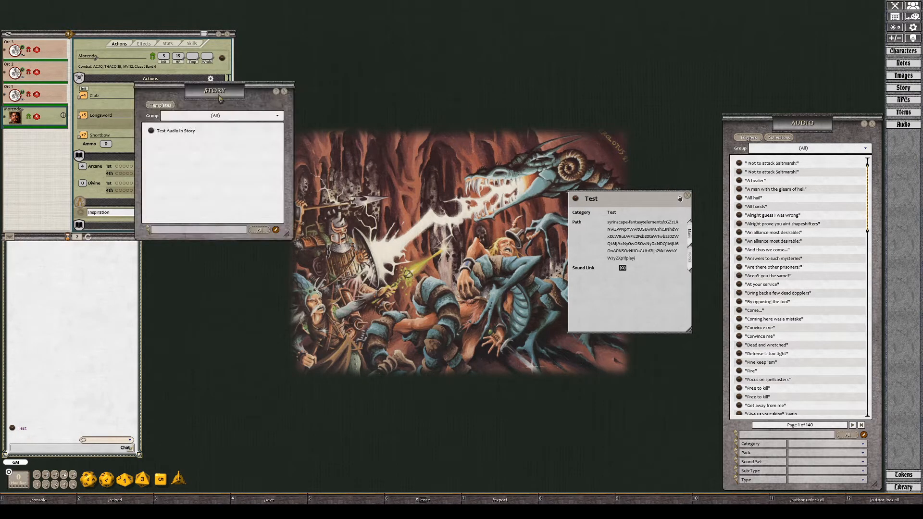
{"action": "left_click_drag", "start_coordinate": [221, 99], "coordinate": [403, 58]}
{"action": "left_click", "coordinate": [355, 91]}
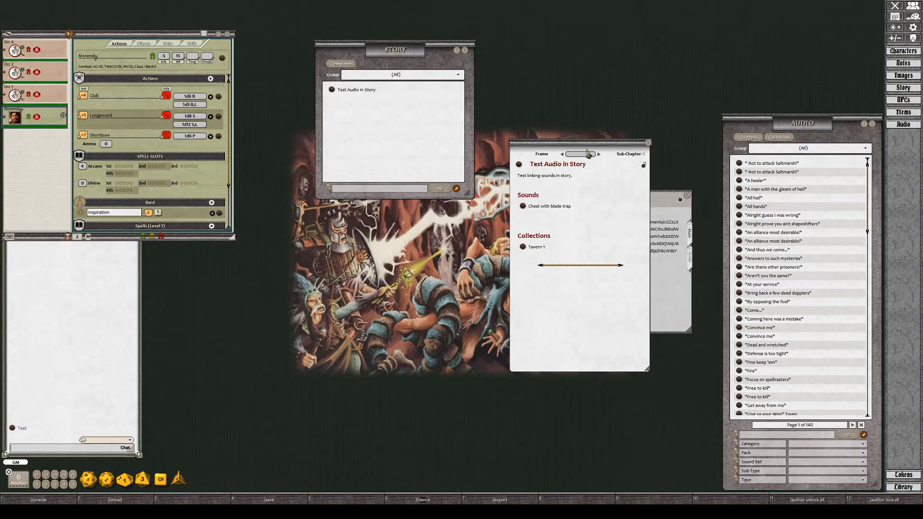
{"action": "left_click_drag", "start_coordinate": [584, 152], "coordinate": [350, 134]}
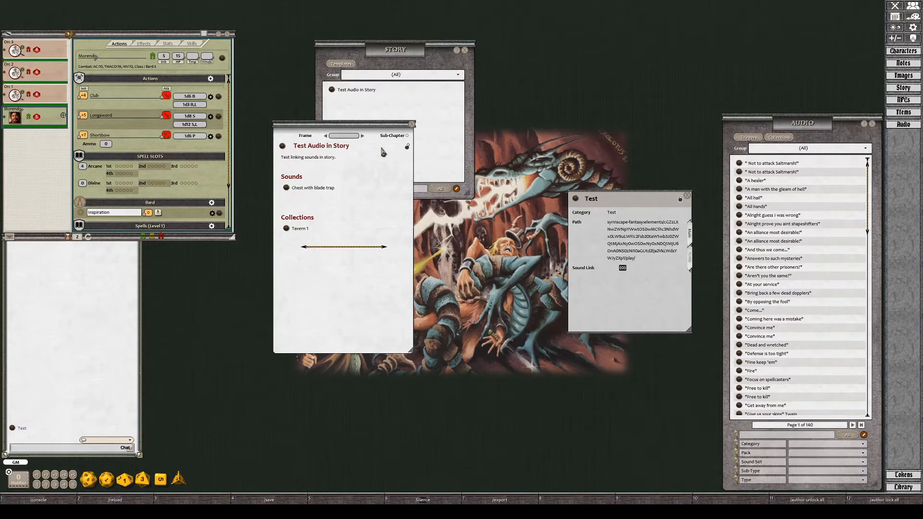
{"action": "left_click", "coordinate": [411, 125]}
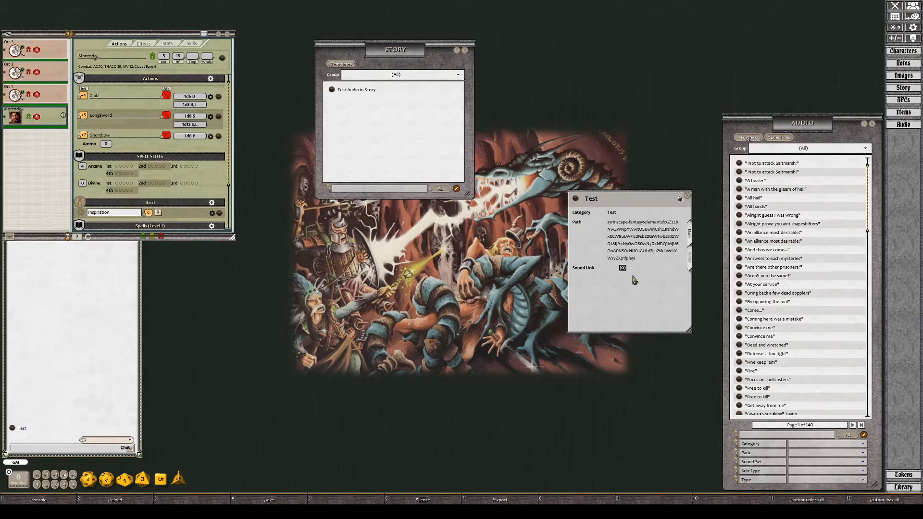
Close the Test sound record and view the details of the "Answers to such mysteries" sound.
{"action": "left_click", "coordinate": [688, 198]}
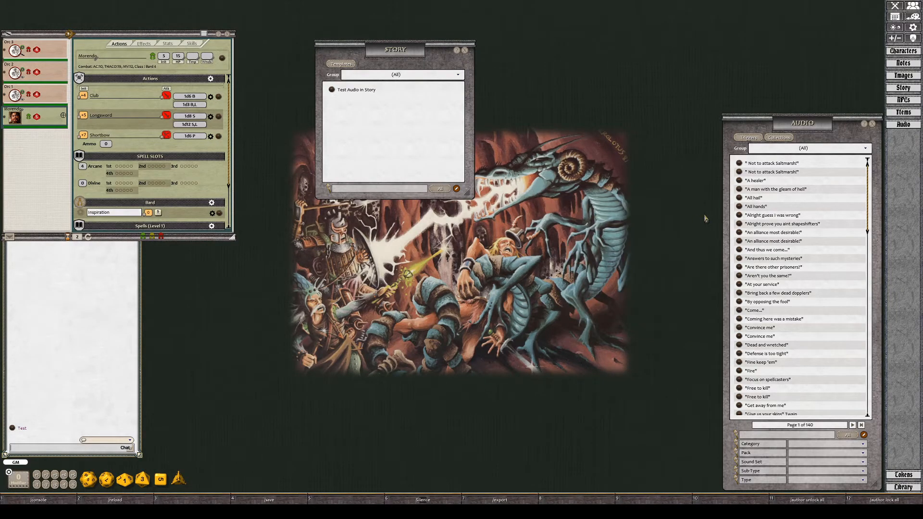
{"action": "left_click", "coordinate": [759, 259]}
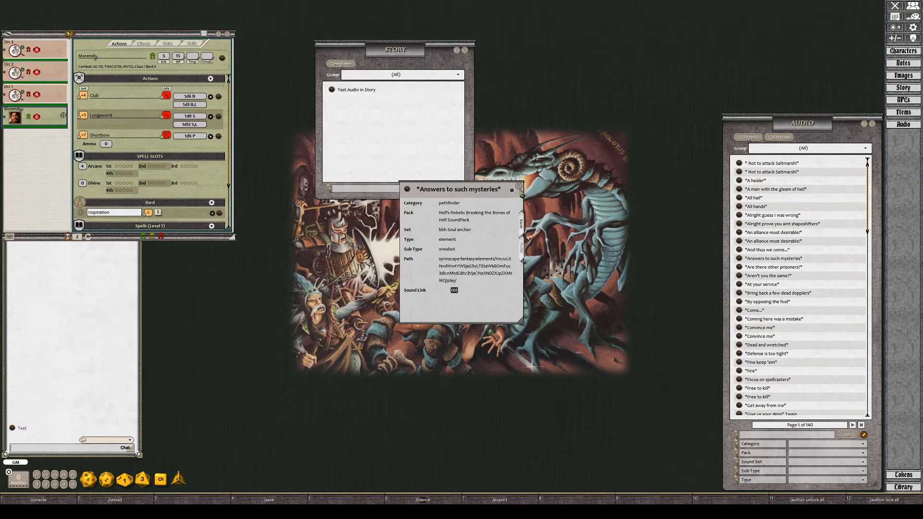
{"action": "left_click", "coordinate": [518, 187]}
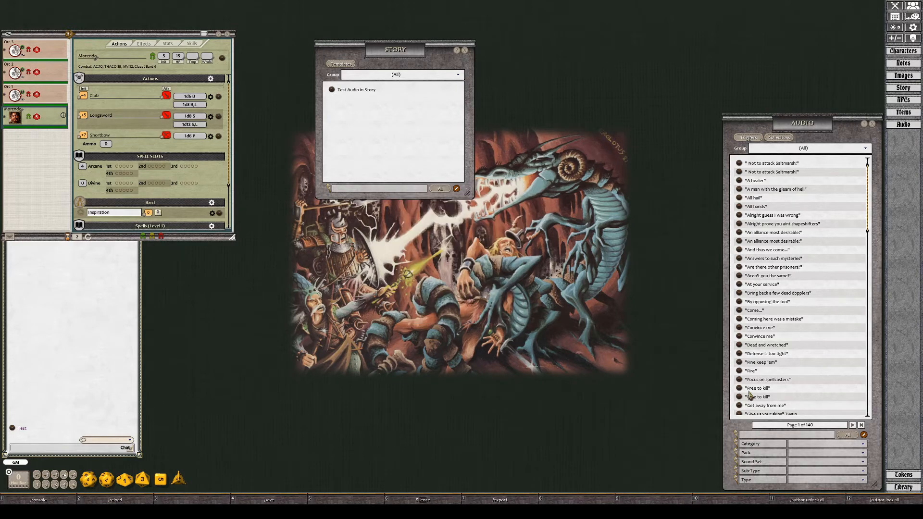
Filter the audio list by the oneshot sub-type and go to page 2 of the sounds.
{"action": "left_click", "coordinate": [804, 471]}
{"action": "left_click", "coordinate": [802, 455]}
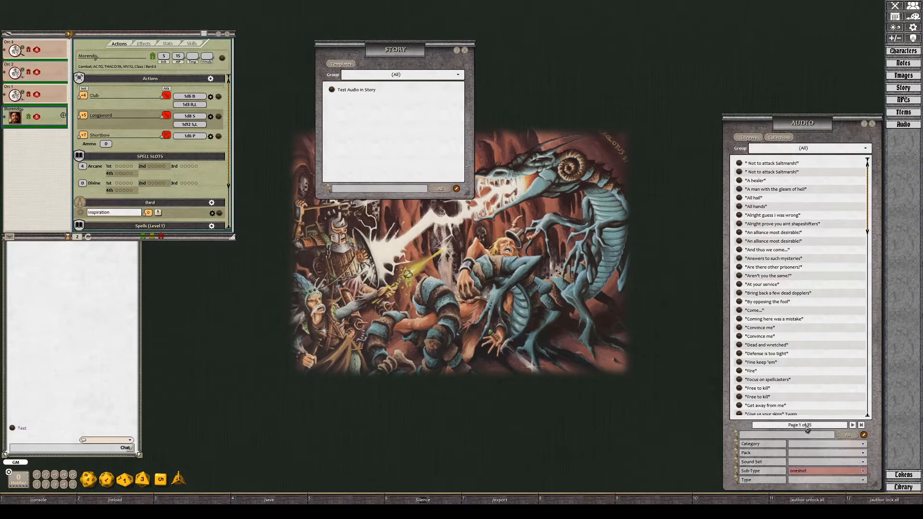
{"action": "left_click", "coordinate": [851, 425]}
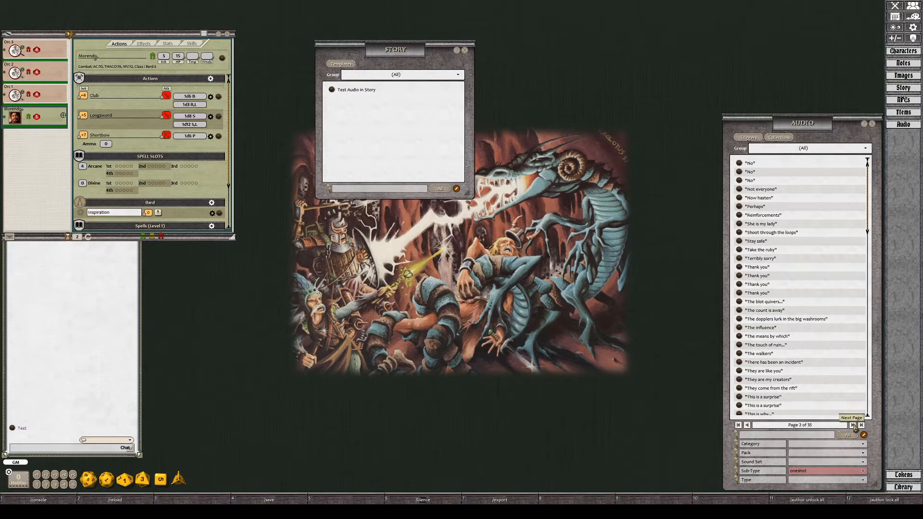
Place the link of the second "No" sound in the chat, and close its record and the story list.
{"action": "left_click", "coordinate": [739, 174]}
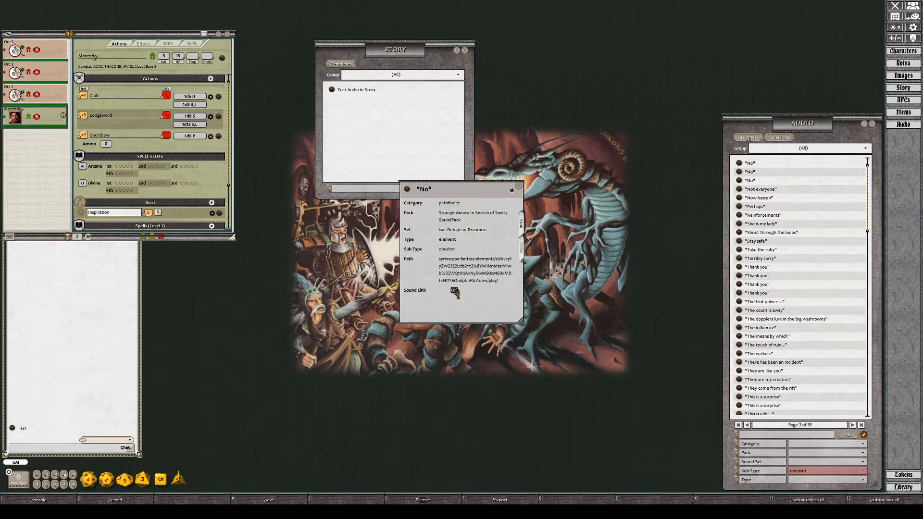
{"action": "left_click_drag", "start_coordinate": [454, 291], "coordinate": [20, 433]}
{"action": "left_click", "coordinate": [518, 186]}
{"action": "left_click_drag", "start_coordinate": [403, 53], "coordinate": [482, 20]}
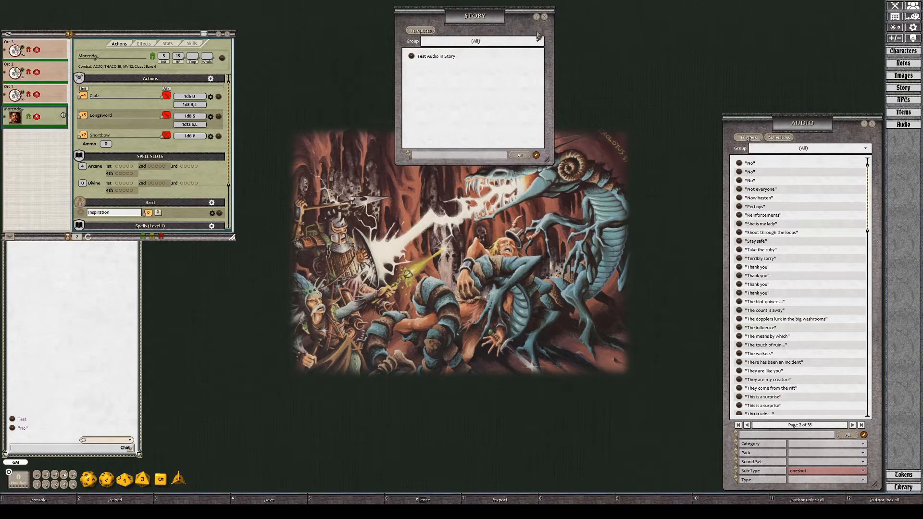
{"action": "left_click", "coordinate": [544, 17]}
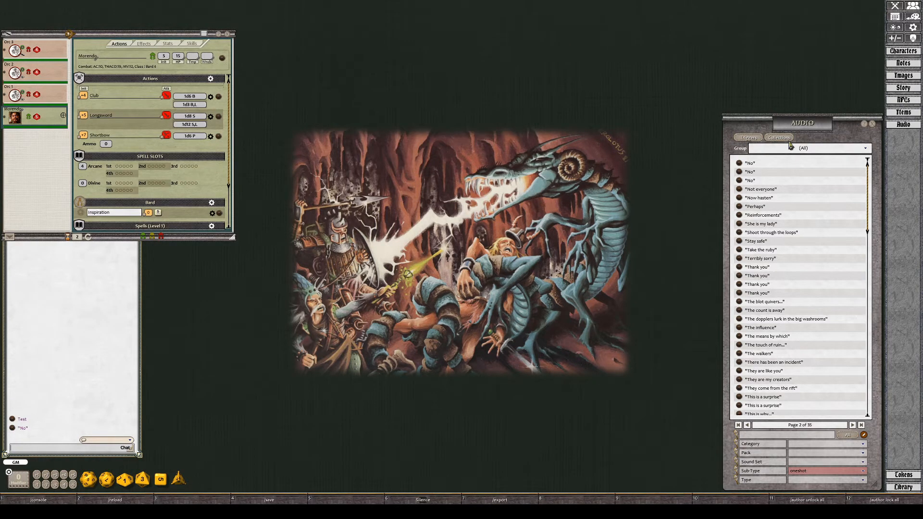
Open the audio triggers list and look over the client and game options.
{"action": "left_click", "coordinate": [748, 137]}
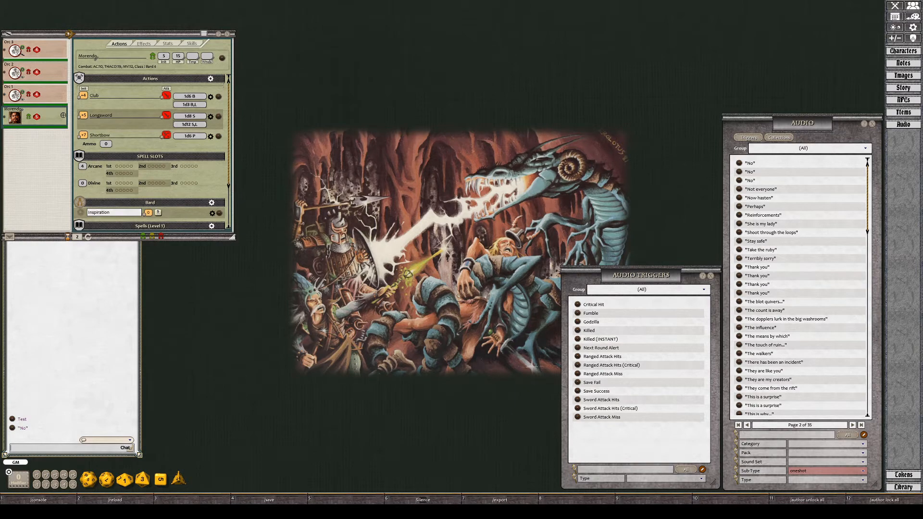
{"action": "left_click", "coordinate": [913, 27]}
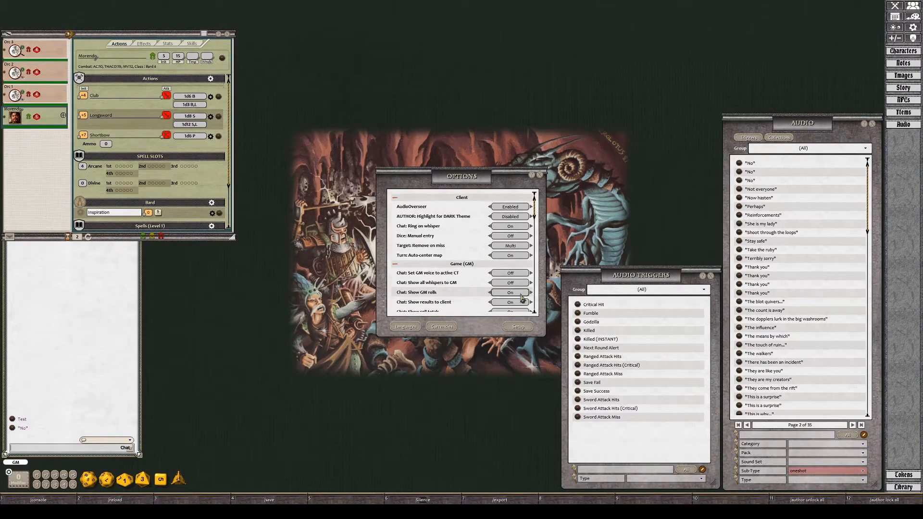
{"action": "left_click", "coordinate": [540, 176]}
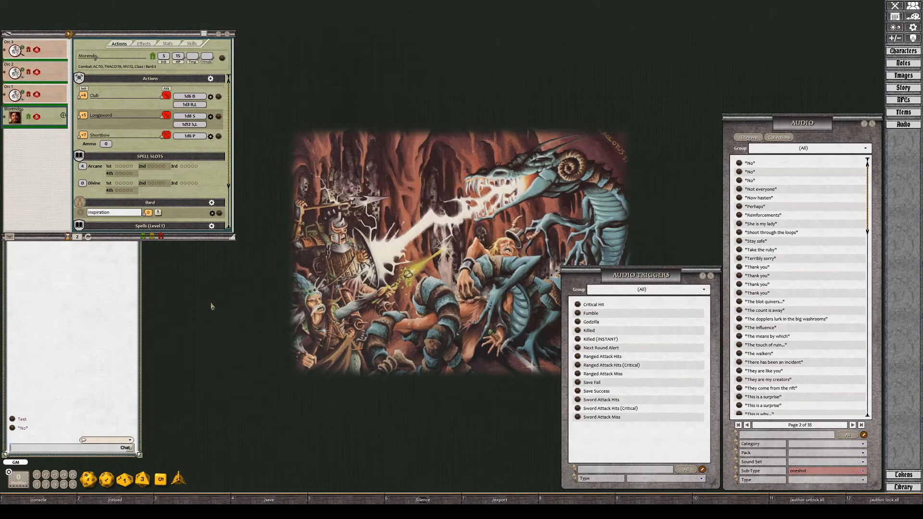
Review the audio triggers by type, filtering by Combat, General, Saves and Test in turn, and clear the type filter.
{"action": "left_click", "coordinate": [662, 478]}
{"action": "left_click", "coordinate": [636, 447]}
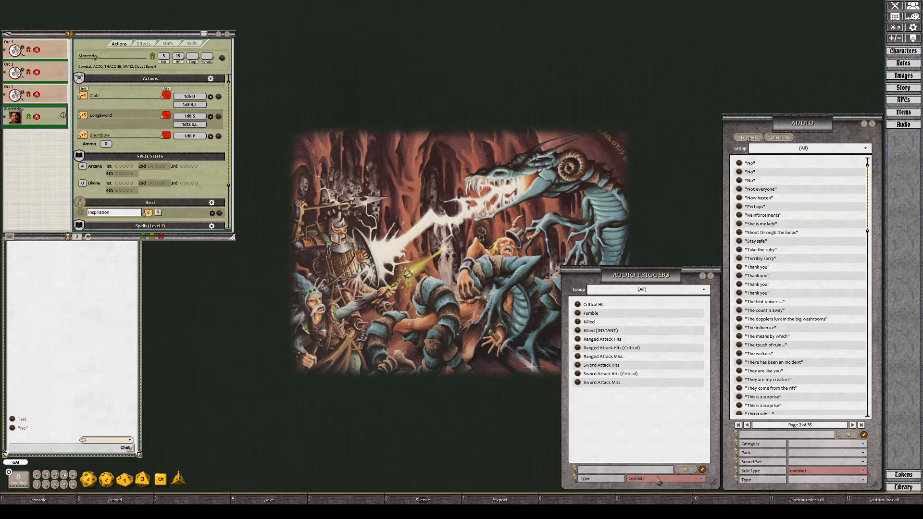
{"action": "left_click", "coordinate": [660, 480]}
{"action": "left_click", "coordinate": [647, 455]}
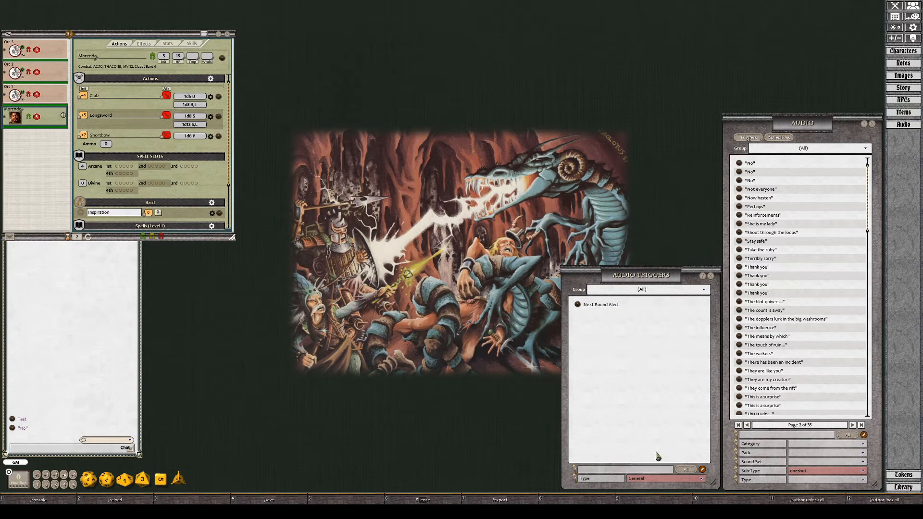
{"action": "left_click", "coordinate": [644, 479]}
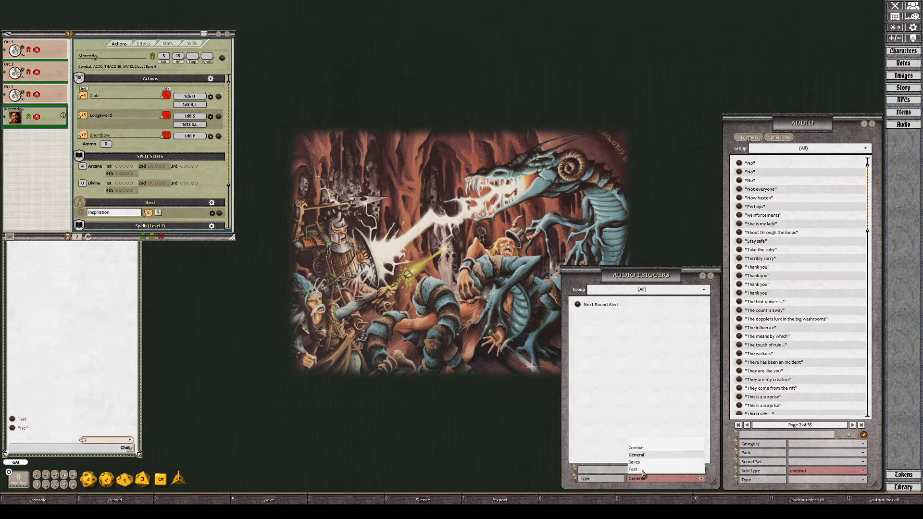
{"action": "left_click", "coordinate": [634, 462]}
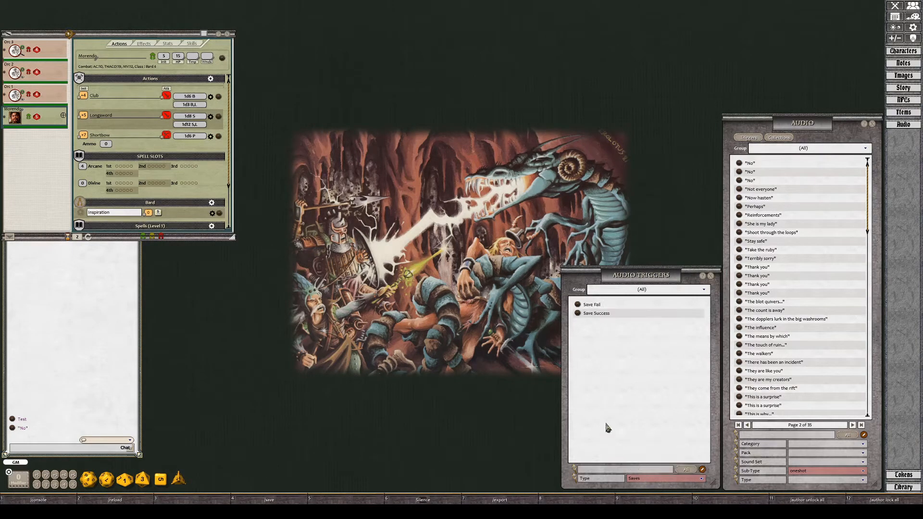
{"action": "left_click", "coordinate": [647, 478]}
{"action": "left_click", "coordinate": [632, 469]}
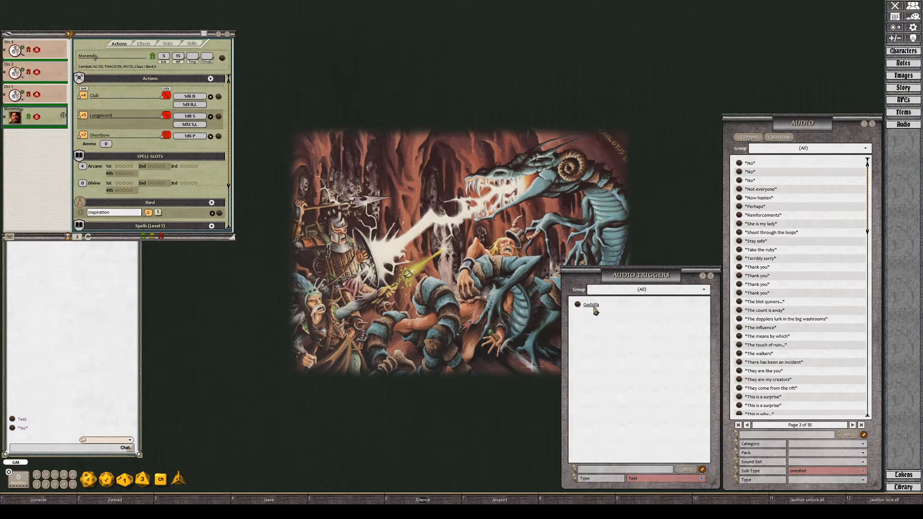
{"action": "left_click", "coordinate": [664, 479]}
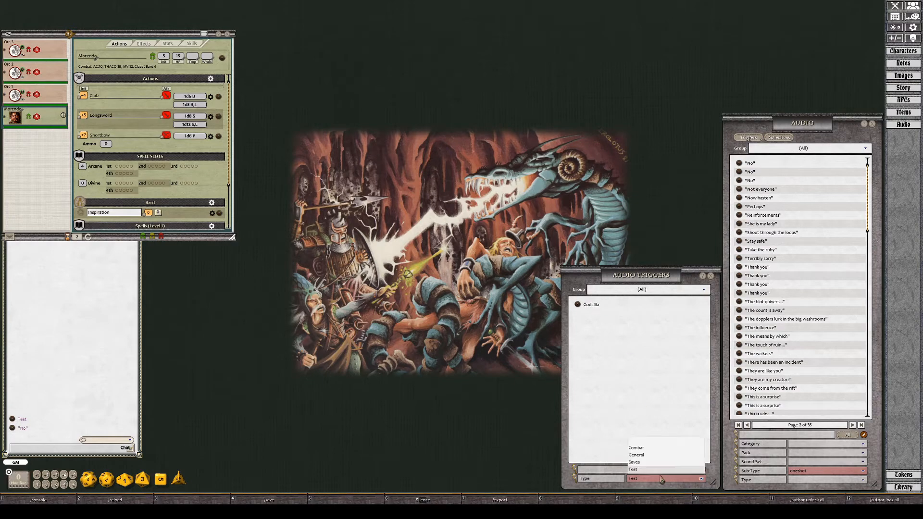
{"action": "left_click", "coordinate": [641, 440]}
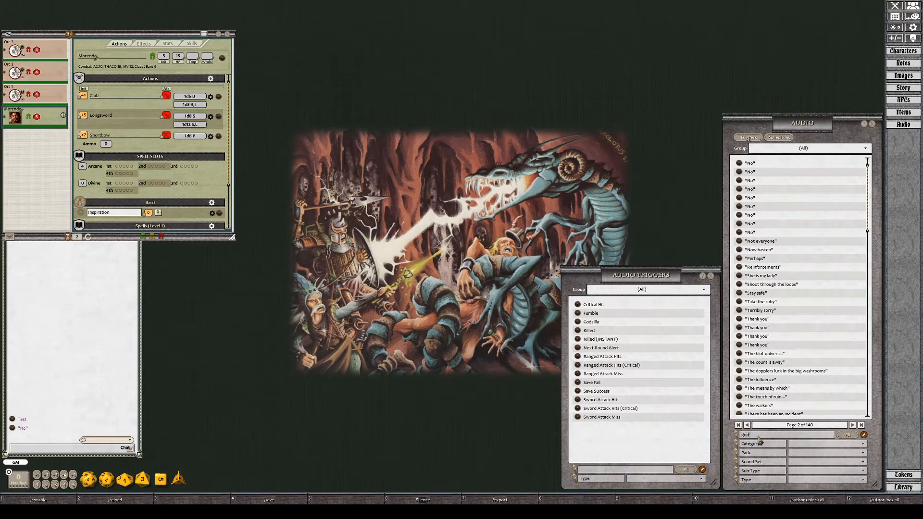
Search the audio list for "god" without the sub-type filter and open the Godzilla sound record.
{"action": "left_click", "coordinate": [754, 241]}
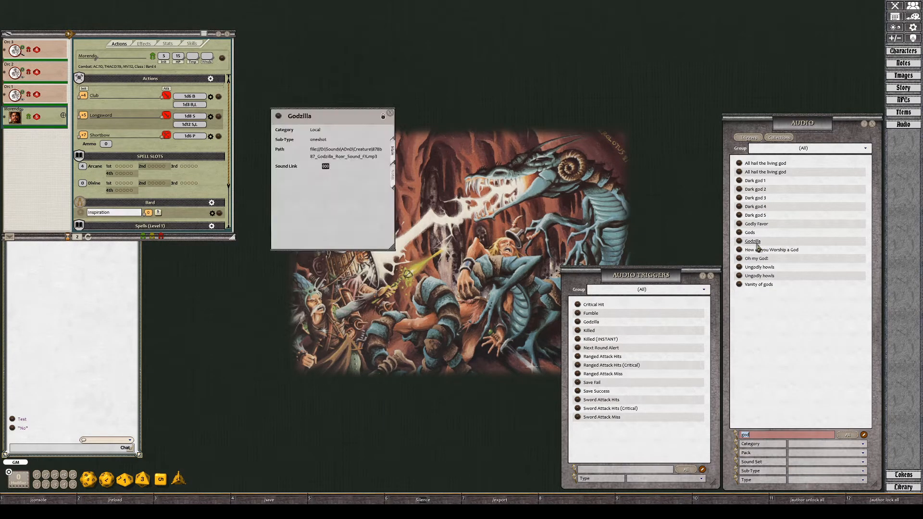
Unlock the Godzilla sound record, examine its editable fields and file path, and lock it again.
{"action": "left_click_drag", "start_coordinate": [346, 124], "coordinate": [630, 124]}
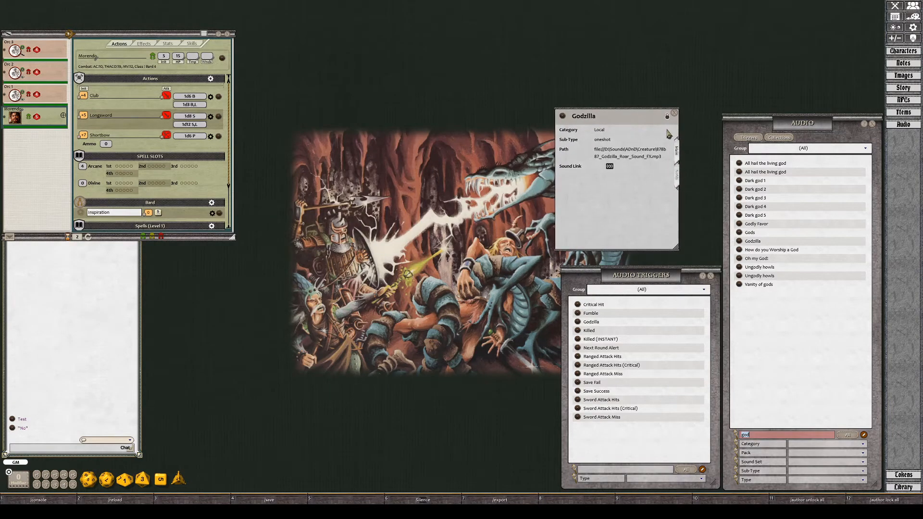
{"action": "left_click", "coordinate": [667, 116]}
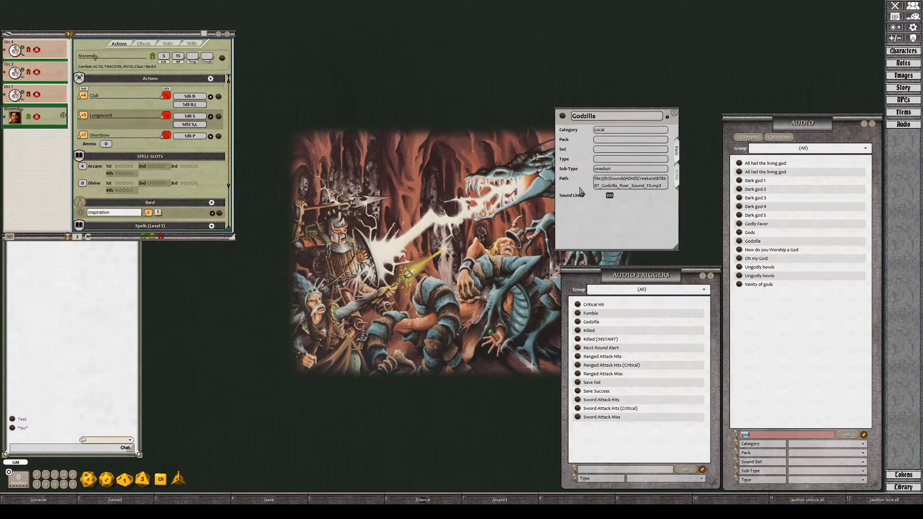
{"action": "left_click", "coordinate": [621, 188]}
{"action": "left_click_drag", "start_coordinate": [665, 188], "coordinate": [655, 189]}
{"action": "left_click_drag", "start_coordinate": [600, 180], "coordinate": [664, 192]}
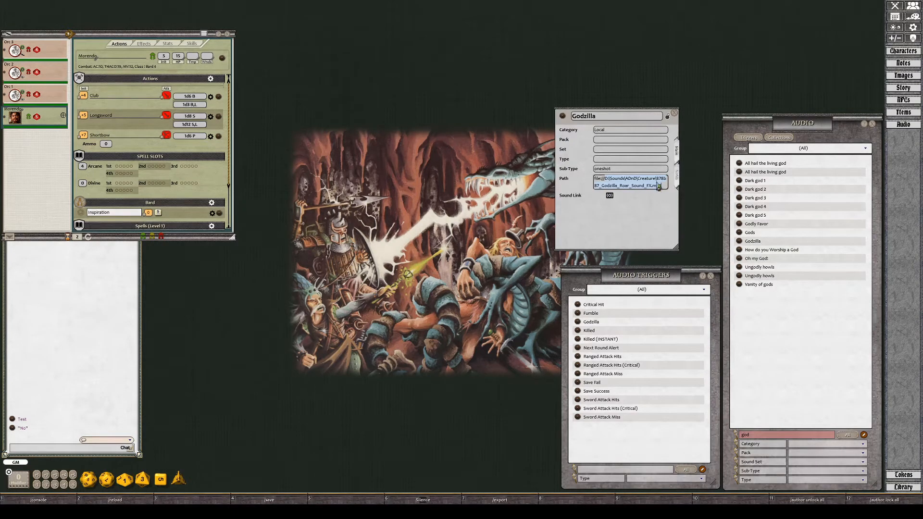
{"action": "left_click", "coordinate": [666, 117]}
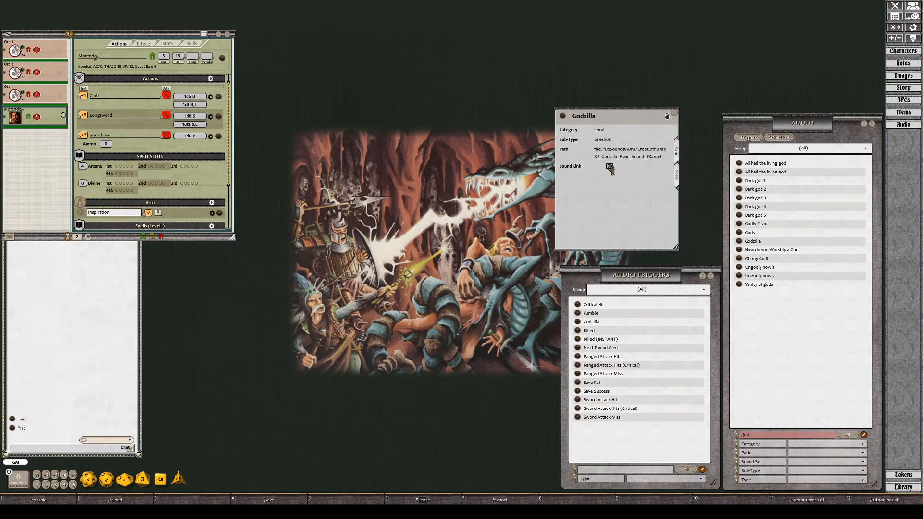
Place the Godzilla sound link in the chat, close its record, and clear the audio list search.
{"action": "left_click_drag", "start_coordinate": [610, 169], "coordinate": [72, 382]}
{"action": "left_click", "coordinate": [675, 114]}
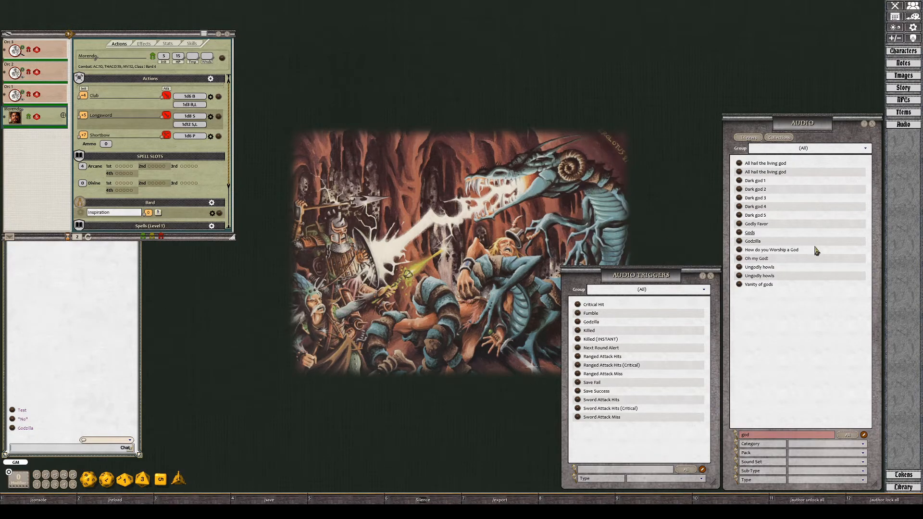
{"action": "left_click", "coordinate": [776, 436]}
{"action": "key", "text": "BackSpace"}
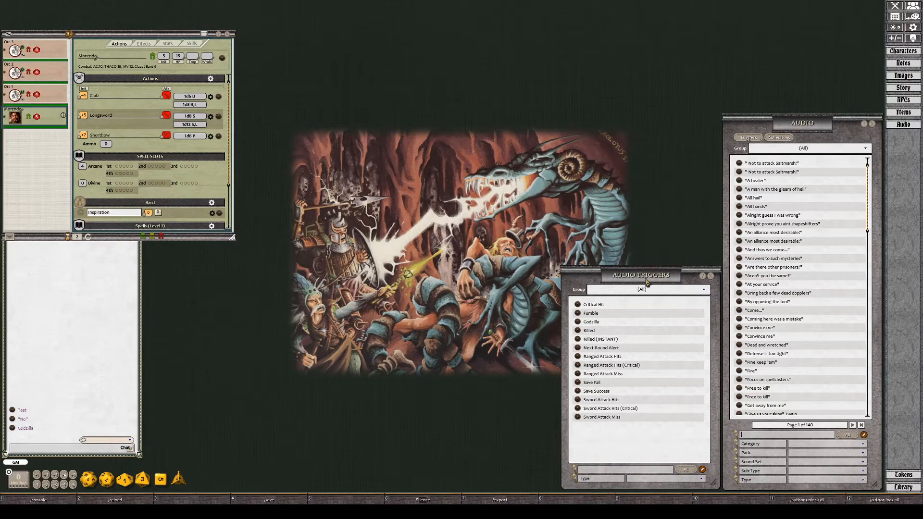
Open the Critical Hit audio trigger and unlock it to examine its match text, sounds and delay.
{"action": "left_click", "coordinate": [598, 306]}
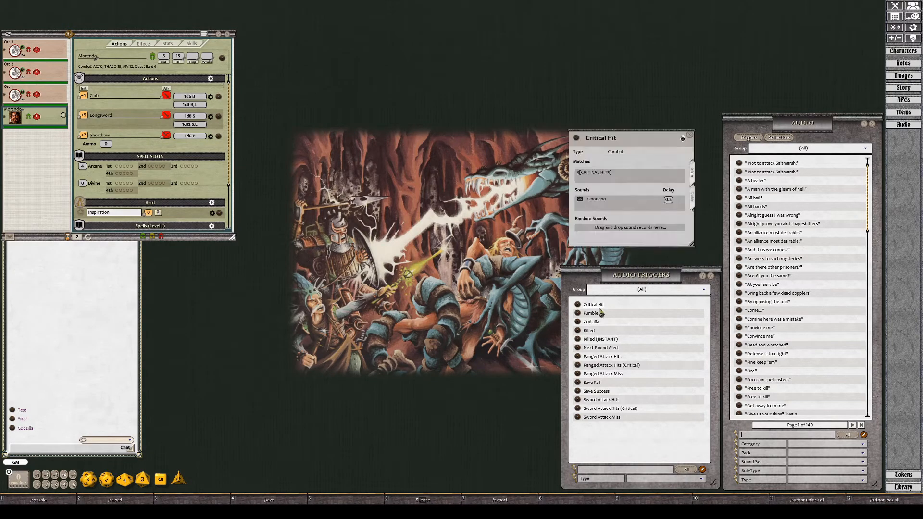
{"action": "mouse_move", "coordinate": [644, 142]}
{"action": "left_mouse_down"}
{"action": "mouse_move", "coordinate": [553, 143]}
{"action": "mouse_move", "coordinate": [632, 147]}
{"action": "mouse_move", "coordinate": [649, 115]}
{"action": "mouse_move", "coordinate": [649, 134]}
{"action": "left_mouse_up"}
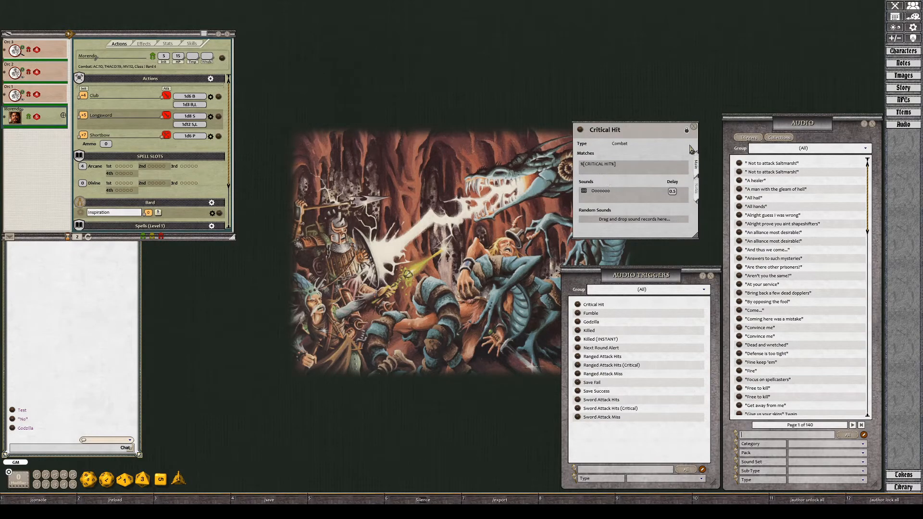
{"action": "left_click", "coordinate": [686, 129]}
{"action": "left_click_drag", "start_coordinate": [607, 149], "coordinate": [603, 122]}
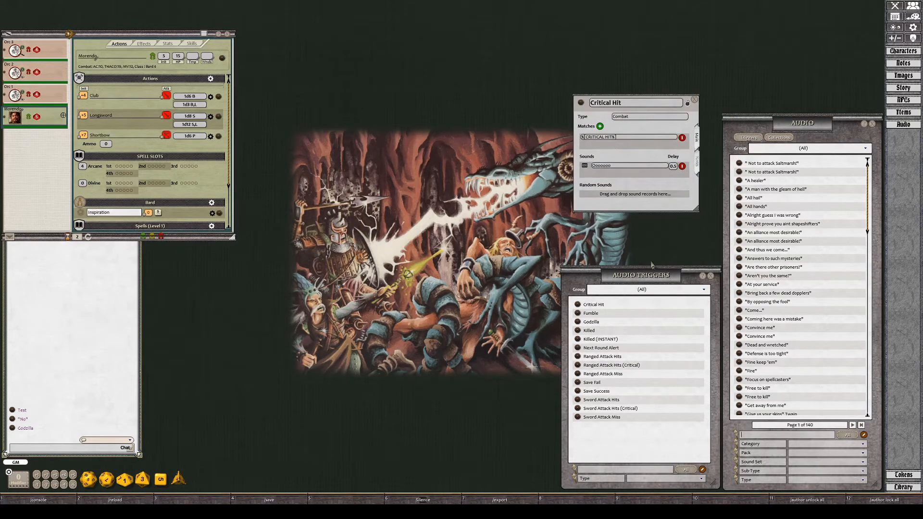
Open the Ranged Attack Hits (Critical) trigger beside Critical Hit, compare their match patterns, and leave both records locked.
{"action": "left_click", "coordinate": [617, 366]}
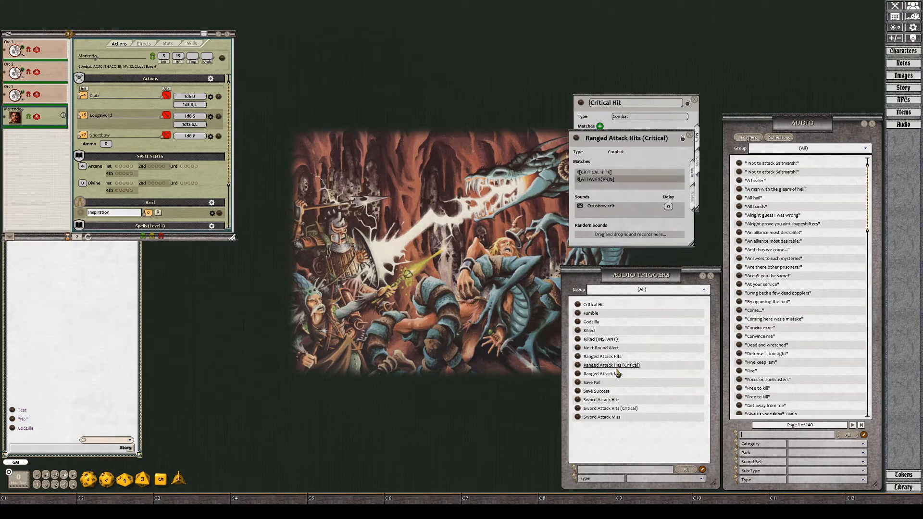
{"action": "left_click_drag", "start_coordinate": [640, 141], "coordinate": [510, 104]}
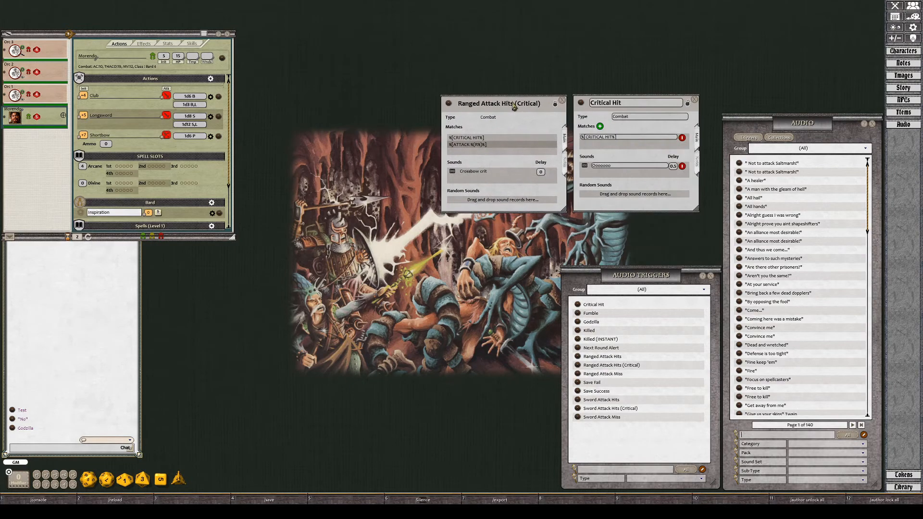
{"action": "left_click", "coordinate": [555, 104]}
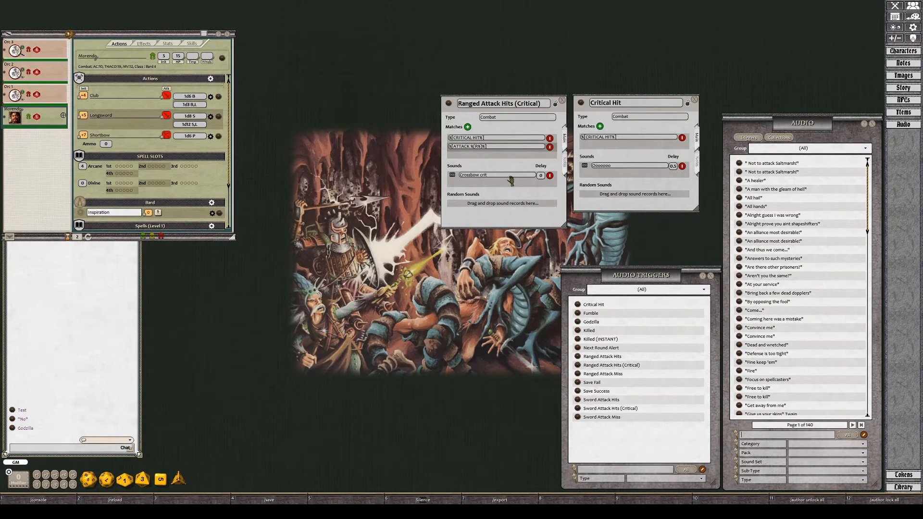
{"action": "left_click", "coordinate": [498, 146]}
{"action": "left_click", "coordinate": [554, 105]}
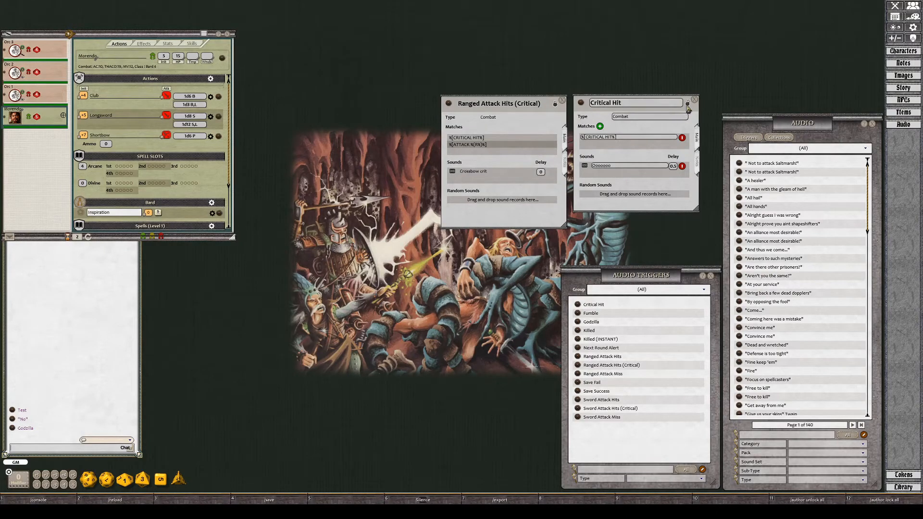
{"action": "left_click", "coordinate": [687, 104]}
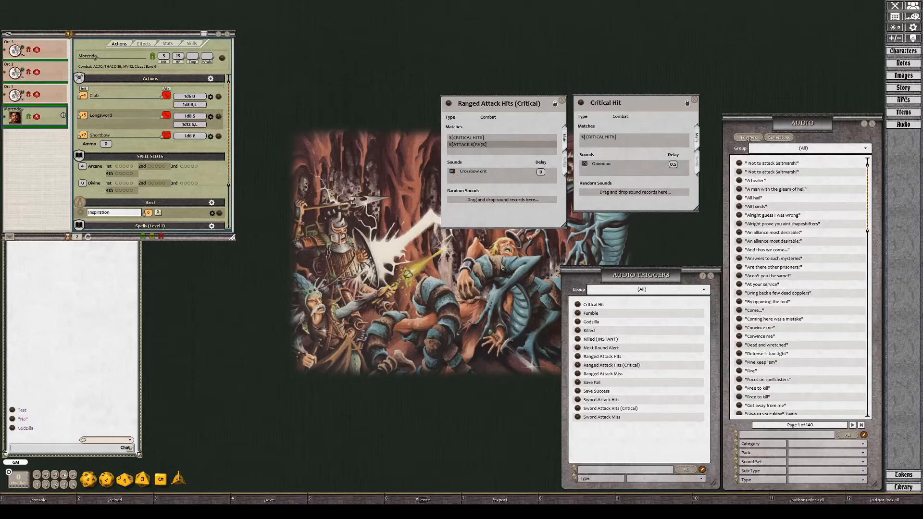
Unlock the Ranged Attack Hits (Critical) trigger, filter the audio list to the oneshot sub-type and search it for "hit".
{"action": "left_click", "coordinate": [554, 104]}
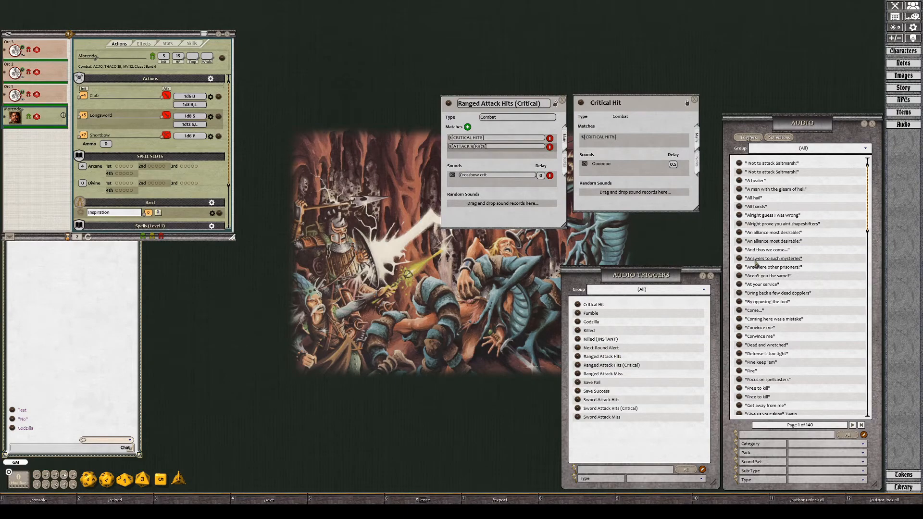
{"action": "left_click", "coordinate": [740, 249]}
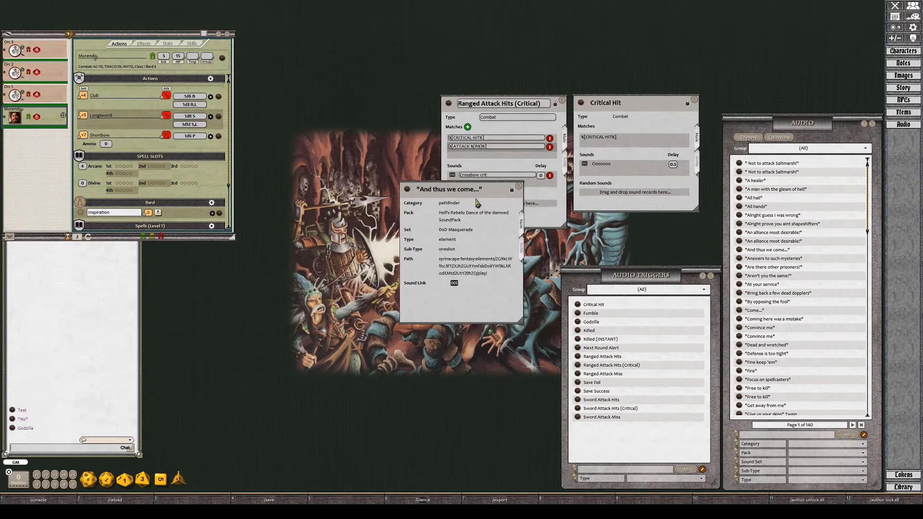
{"action": "left_click", "coordinate": [519, 186]}
{"action": "scroll", "coordinate": [779, 338], "scroll_direction": "down", "scroll_amount": 4}
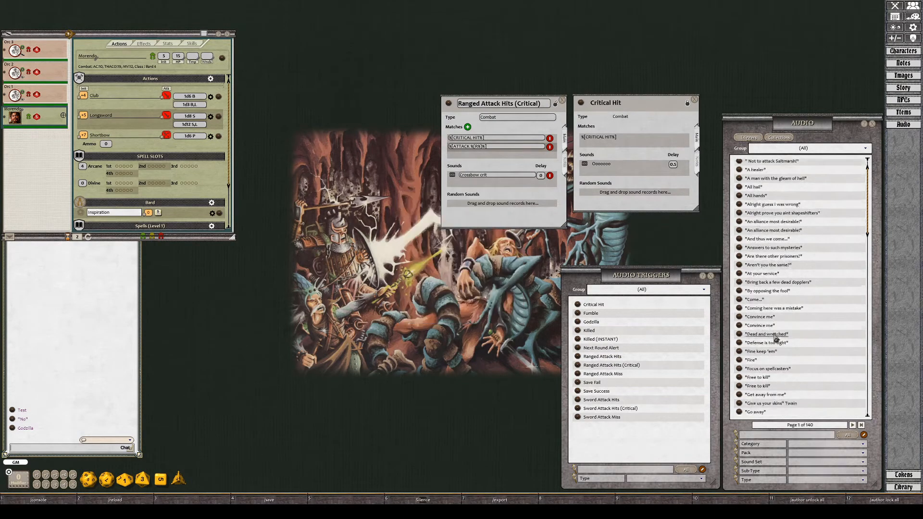
{"action": "left_click", "coordinate": [801, 471]}
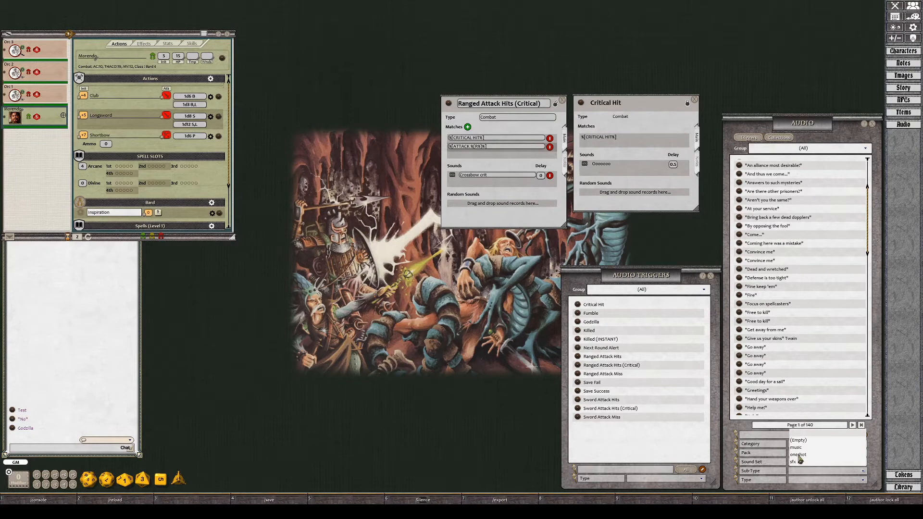
{"action": "left_click", "coordinate": [798, 455]}
{"action": "left_click", "coordinate": [786, 435]}
{"action": "type", "text": "hit"}
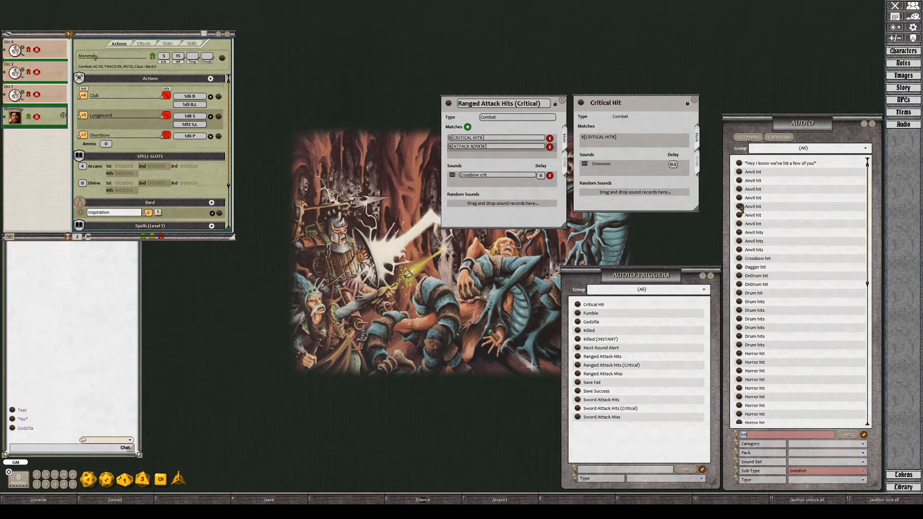
Add Anvil hit to the ranged critical trigger's sounds, and Dagger hit, Drum hits and Anvil hit to its random sounds.
{"action": "left_click_drag", "start_coordinate": [454, 190], "coordinate": [454, 184]}
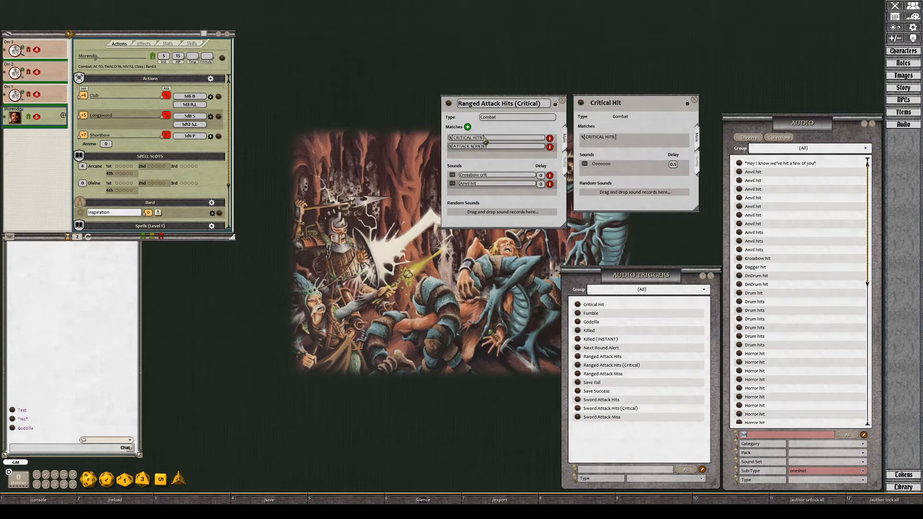
{"action": "left_click_drag", "start_coordinate": [522, 226], "coordinate": [518, 262]}
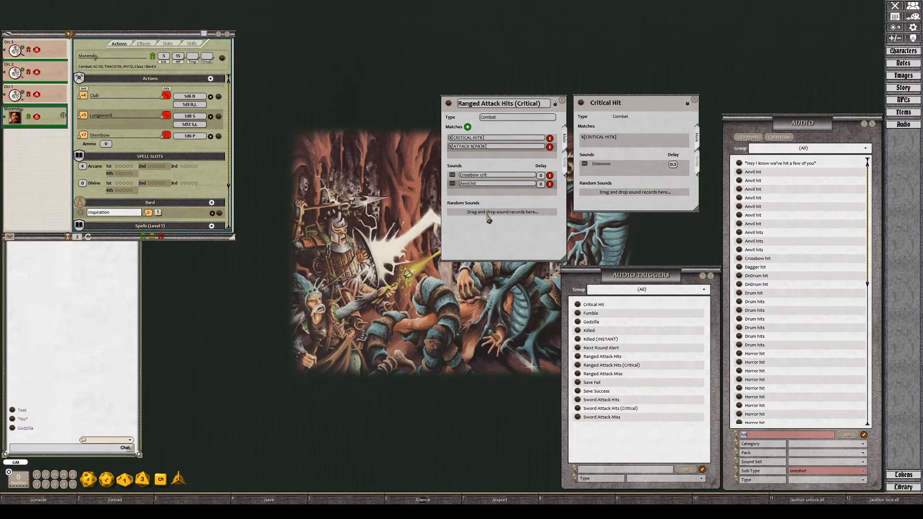
{"action": "left_click_drag", "start_coordinate": [740, 267], "coordinate": [524, 215]}
{"action": "left_click_drag", "start_coordinate": [741, 319], "coordinate": [506, 221]}
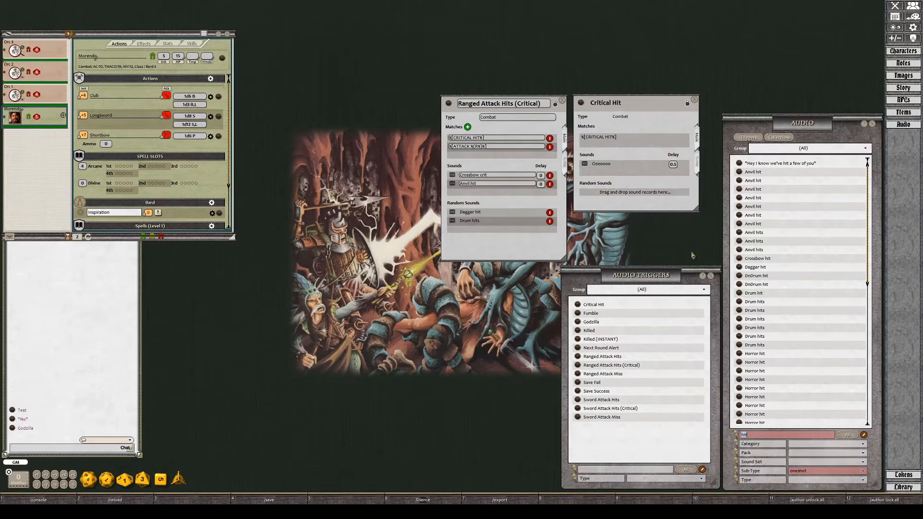
{"action": "left_click_drag", "start_coordinate": [740, 224], "coordinate": [496, 223]}
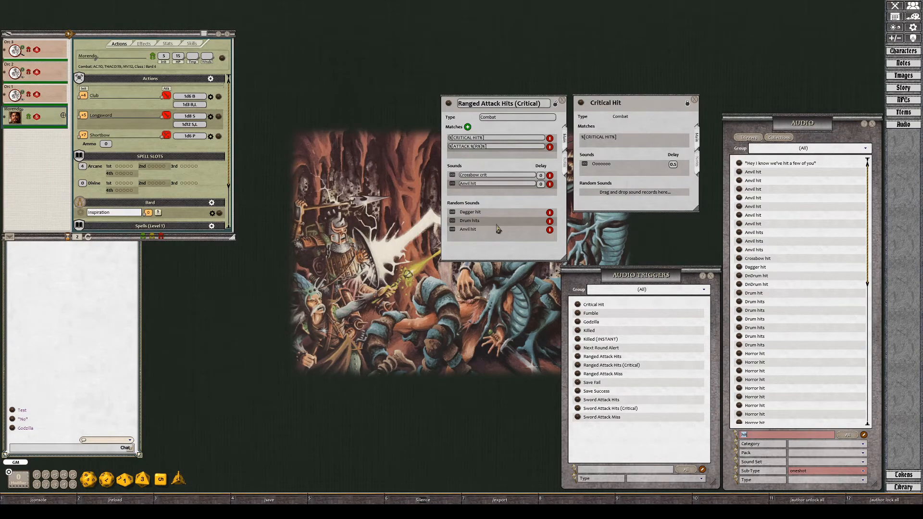
Remove all random sounds and the added Anvil hit sound from Ranged Attack Hits (Critical), and lock the record.
{"action": "left_click", "coordinate": [549, 229]}
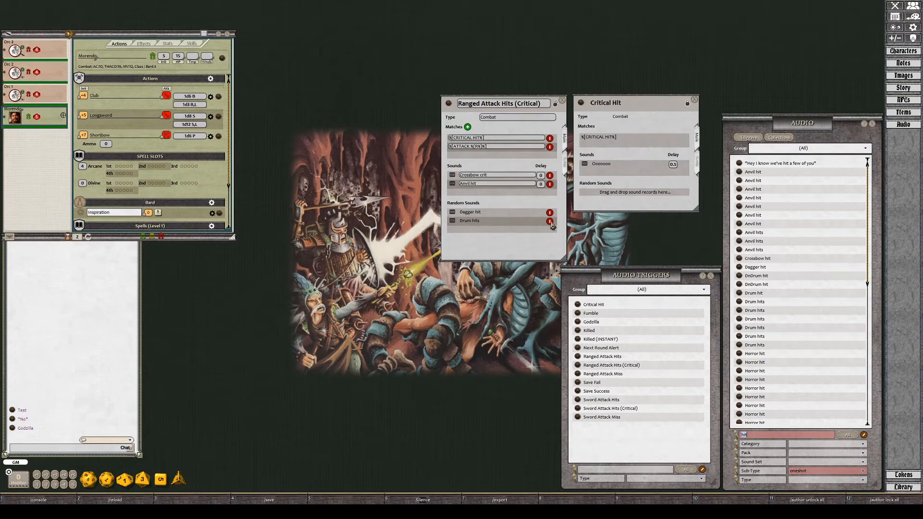
{"action": "left_click", "coordinate": [549, 221]}
{"action": "left_click", "coordinate": [549, 213]}
{"action": "left_click", "coordinate": [549, 184]}
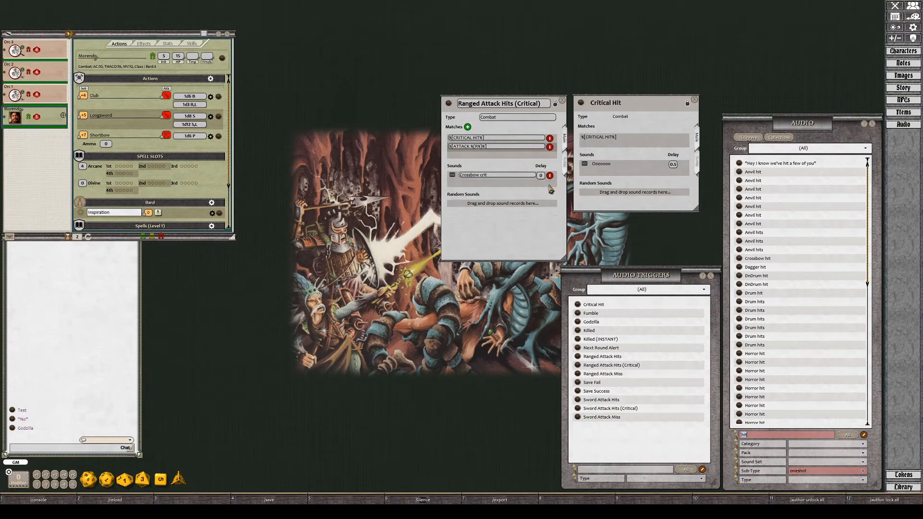
{"action": "left_click", "coordinate": [555, 103]}
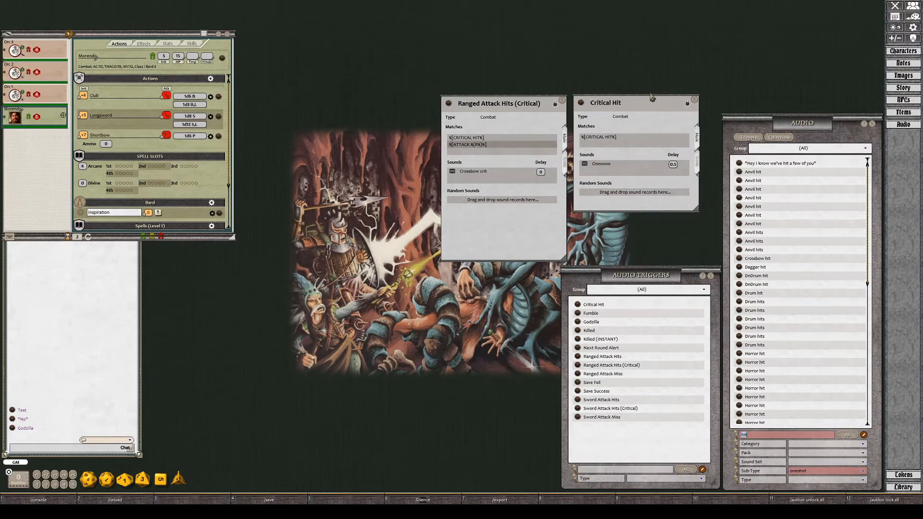
Close both trigger records and open the battle map from Morendo's combat tracker entry, with the orc tokens in view.
{"action": "left_click", "coordinate": [561, 101]}
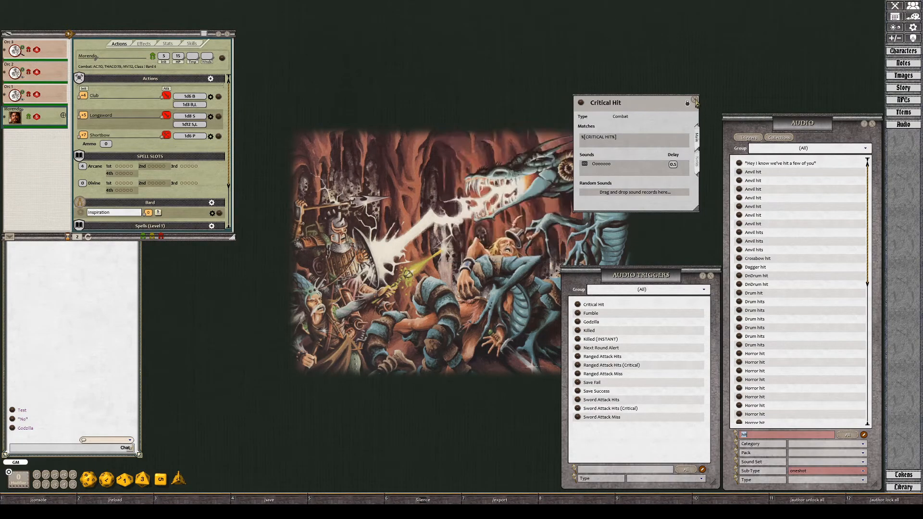
{"action": "left_click", "coordinate": [695, 100]}
{"action": "double_click", "coordinate": [17, 118]}
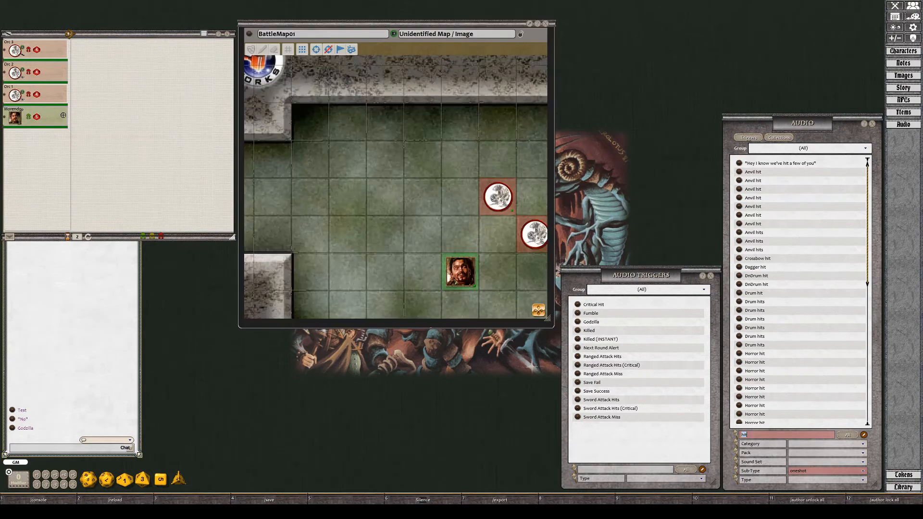
{"action": "left_click", "coordinate": [52, 121]}
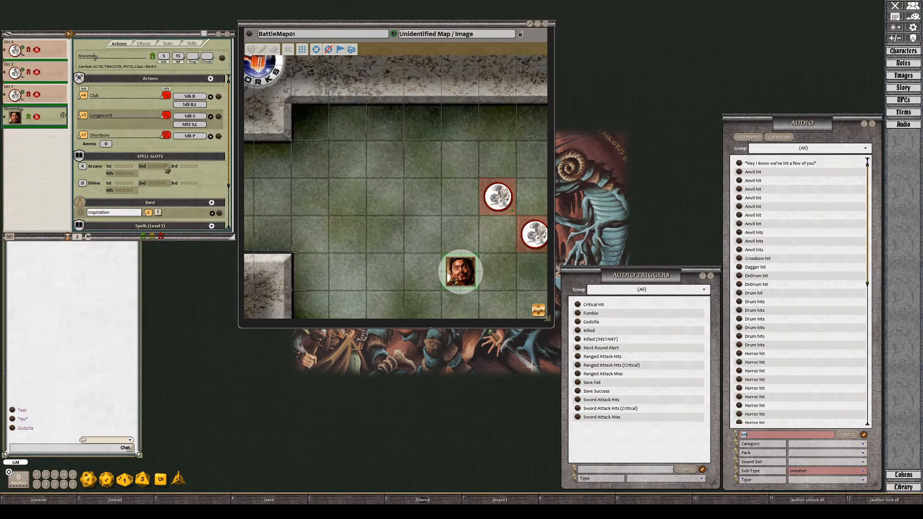
{"action": "left_click_drag", "start_coordinate": [528, 276], "coordinate": [426, 225]}
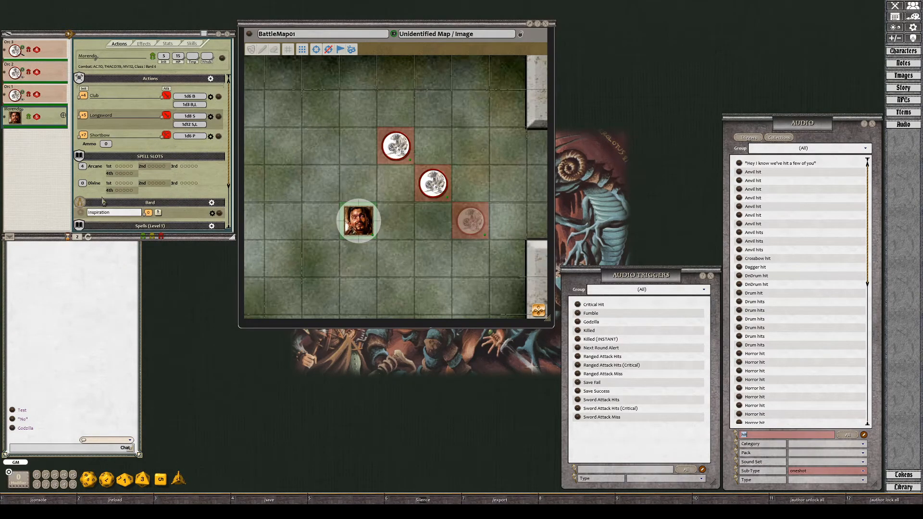
Advance the combat tracker through the three orcs' turns to Morendo's turn.
{"action": "left_click", "coordinate": [9, 242]}
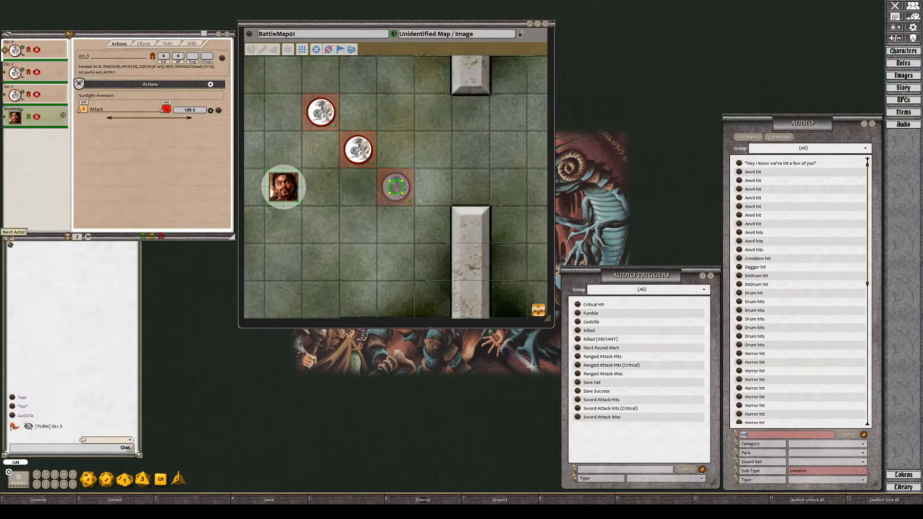
{"action": "left_click", "coordinate": [9, 241]}
{"action": "left_click", "coordinate": [10, 241]}
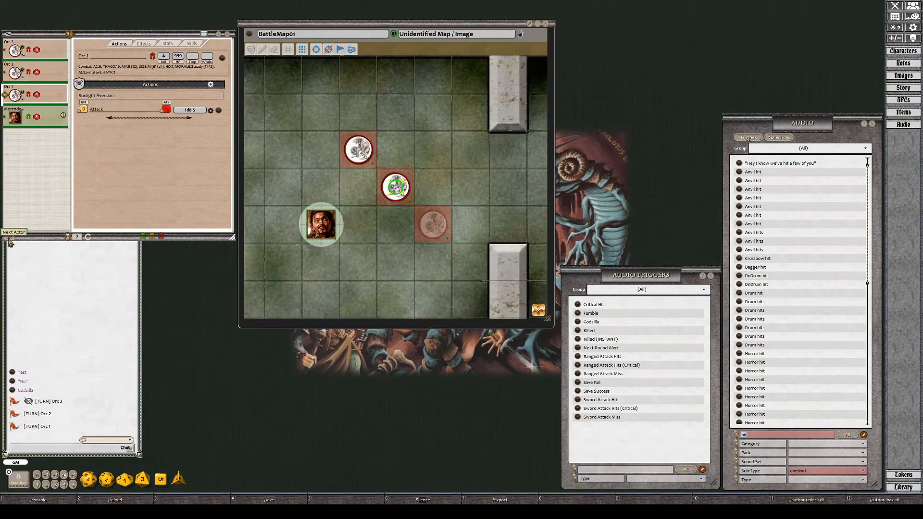
{"action": "left_click", "coordinate": [10, 242]}
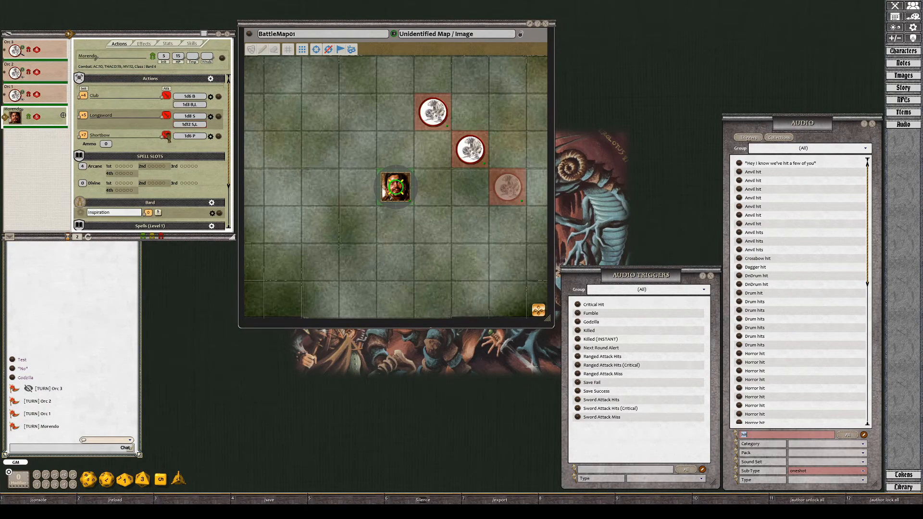
Roll two of Morendo's Shortbow attacks against Orc 1 on the battle map.
{"action": "left_click_drag", "start_coordinate": [167, 137], "coordinate": [480, 153]}
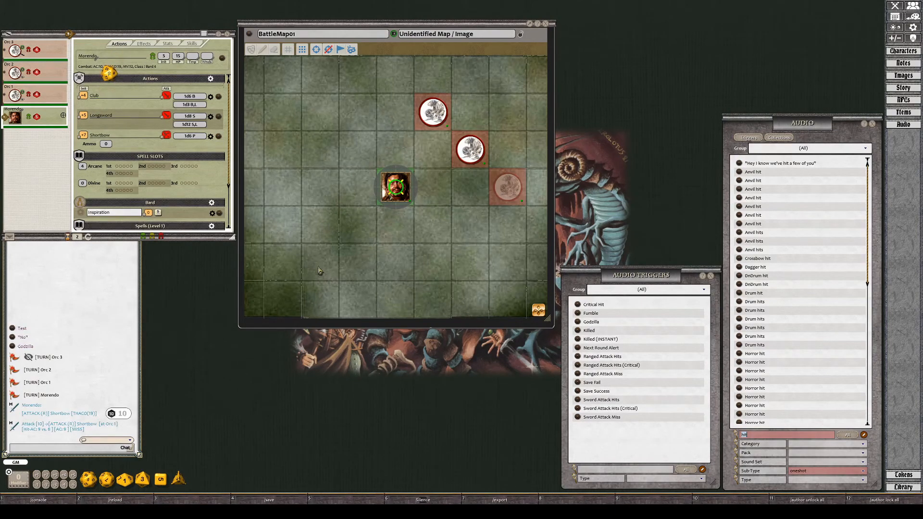
{"action": "left_click_drag", "start_coordinate": [166, 137], "coordinate": [470, 150]}
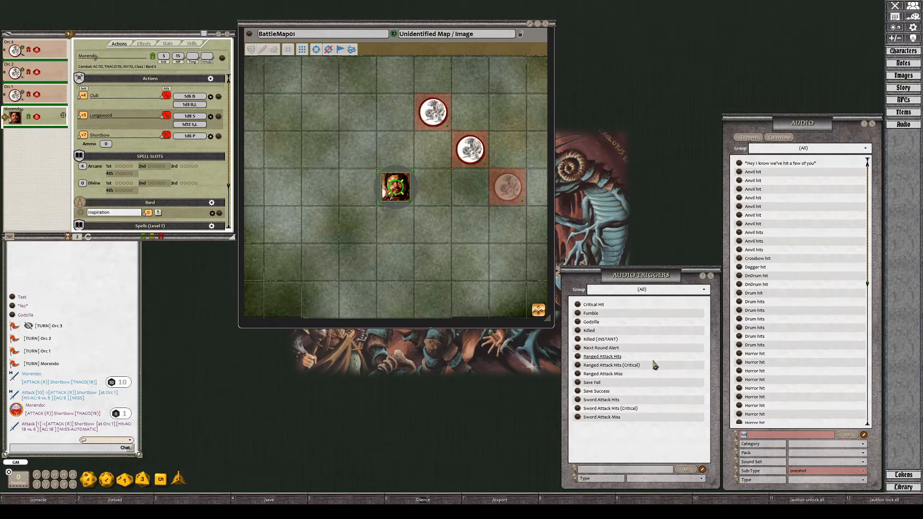
Review the matches and sounds of the Fumble and Ranged Attack Miss triggers, and close the records.
{"action": "left_click", "coordinate": [594, 314]}
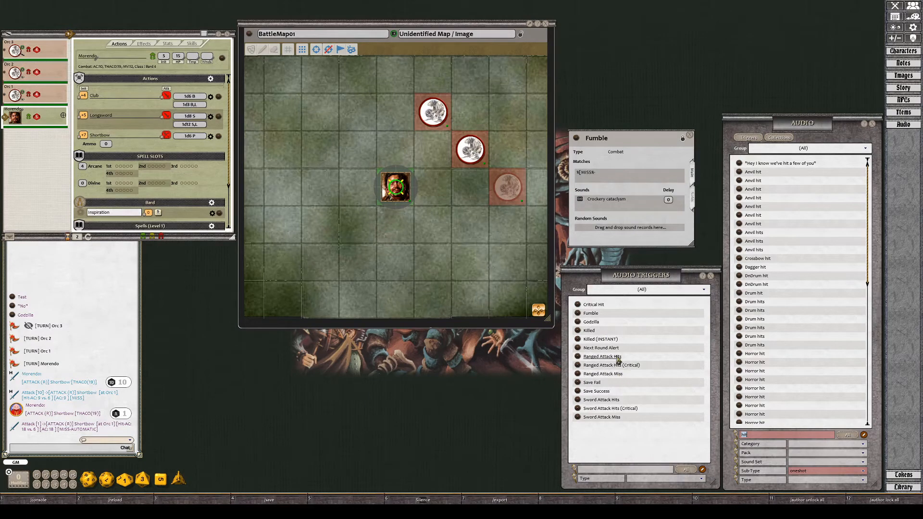
{"action": "left_click", "coordinate": [619, 379]}
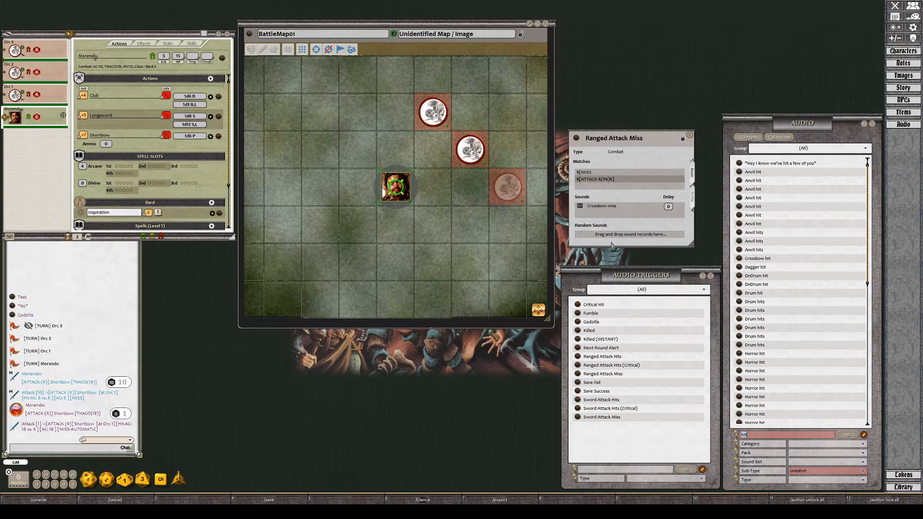
{"action": "left_click", "coordinate": [691, 137]}
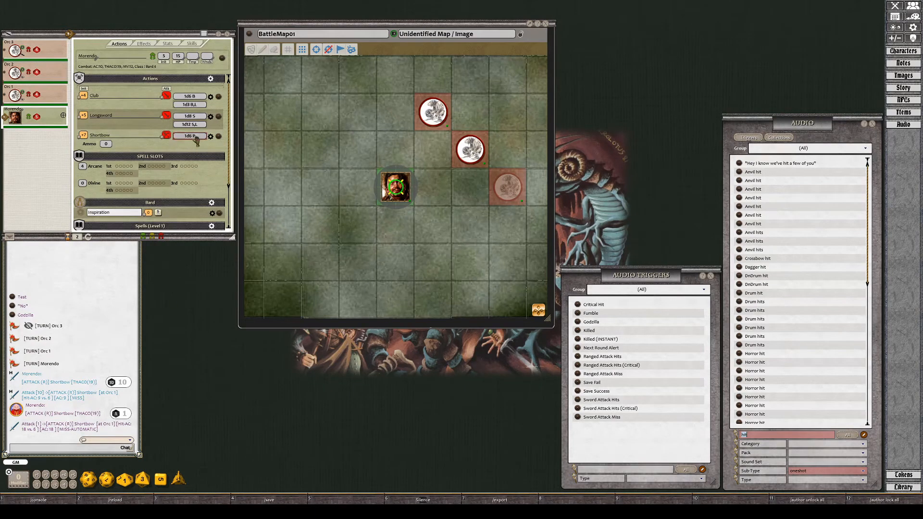
Roll one of Morendo's Shortbow attacks and two Longsword attacks against Orc 1 on the battle map.
{"action": "left_click_drag", "start_coordinate": [167, 135], "coordinate": [469, 152]}
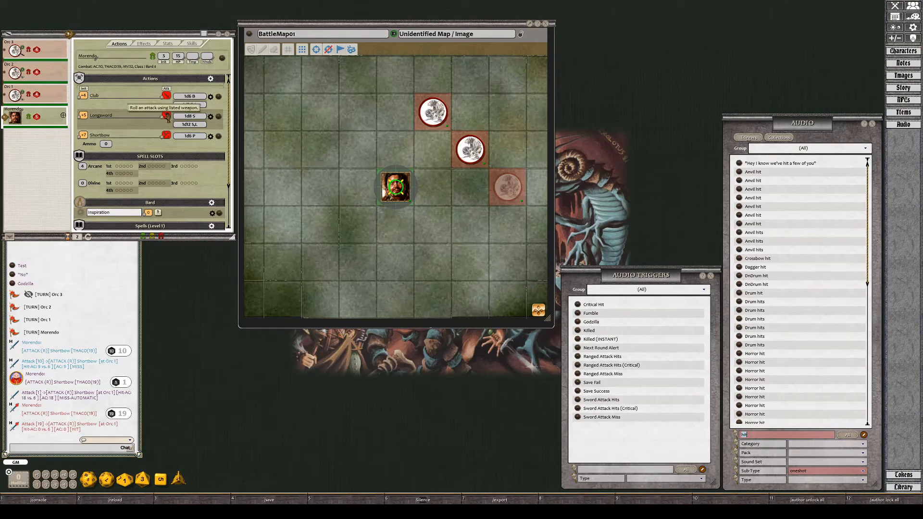
{"action": "left_click_drag", "start_coordinate": [166, 115], "coordinate": [468, 151]}
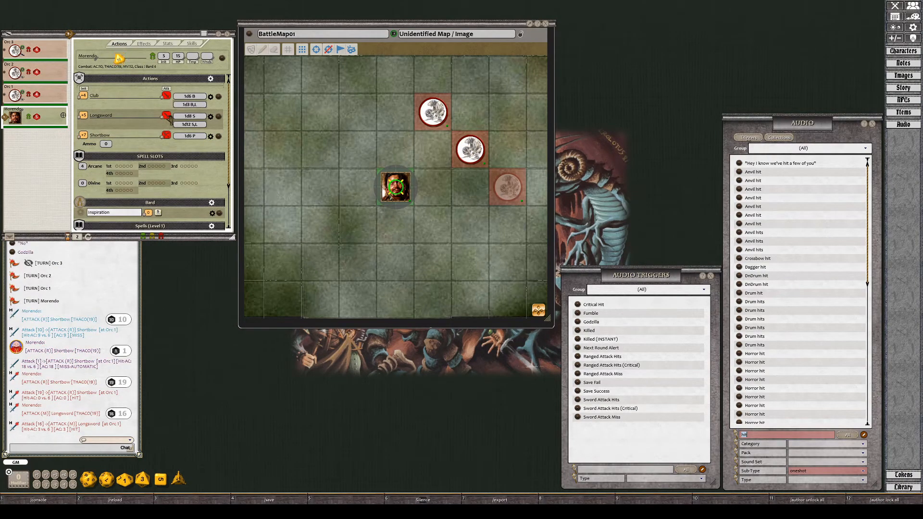
{"action": "left_click_drag", "start_coordinate": [169, 116], "coordinate": [473, 150]}
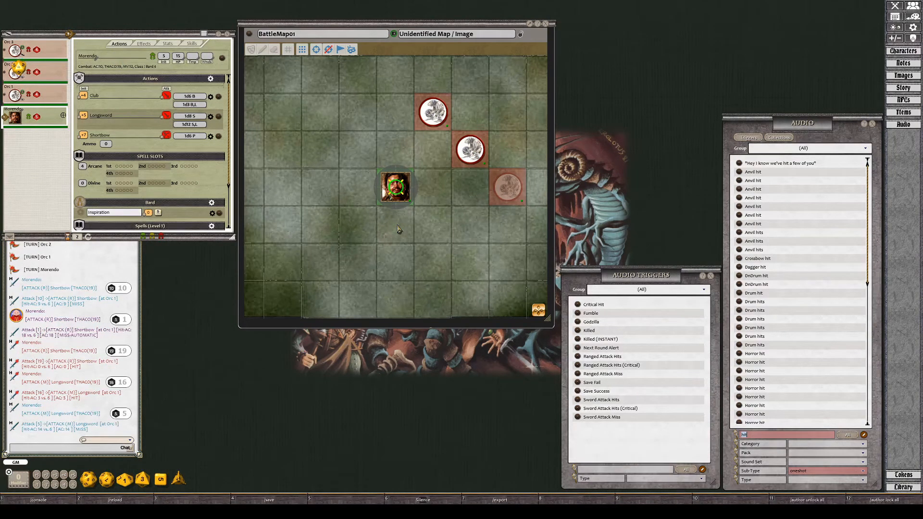
Roll Morendo's Longsword attack on Orc 1 with a manually entered d20 result of 20, and close the manual dice entry.
{"action": "key", "text": "ctrl"}
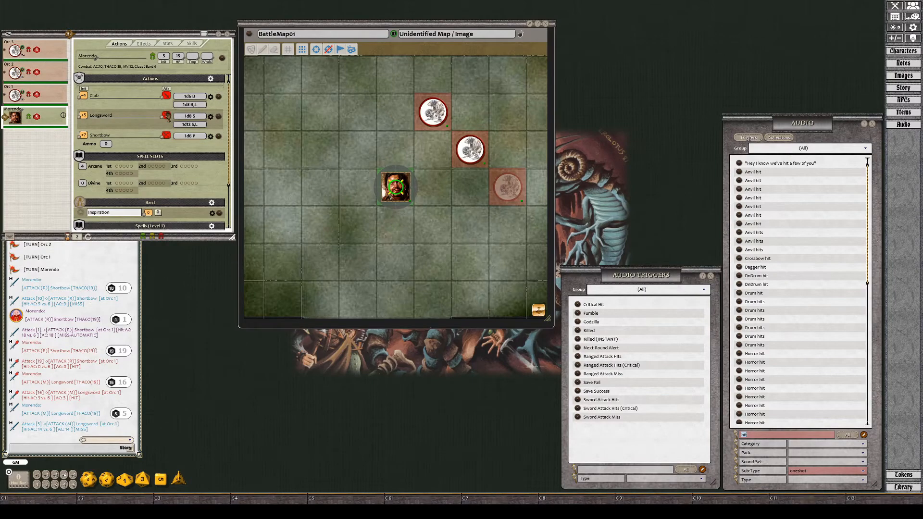
{"action": "left_click_drag", "start_coordinate": [165, 116], "coordinate": [469, 148]}
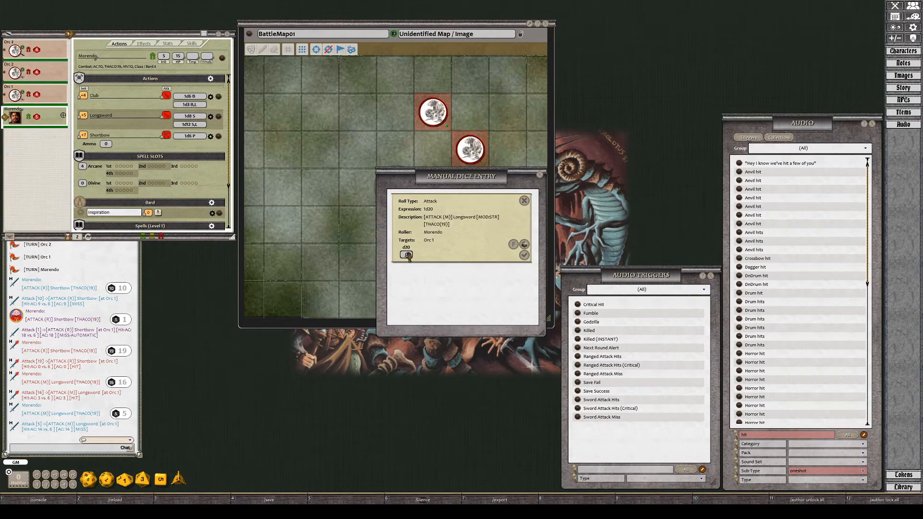
{"action": "type", "text": "20"}
{"action": "left_click", "coordinate": [524, 255]}
{"action": "left_click", "coordinate": [540, 176]}
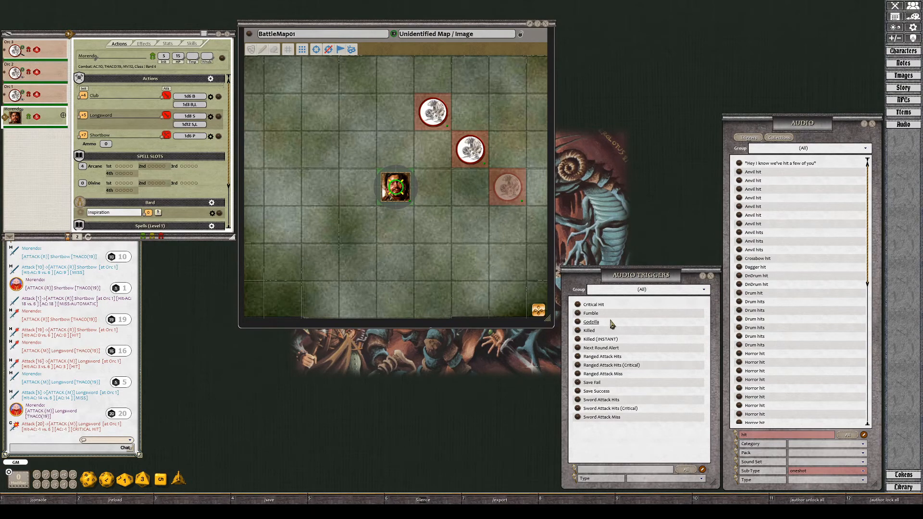
Compare the Critical Hit and Sword Attack Hits (Critical) triggers one above the other, and close both records.
{"action": "left_click", "coordinate": [600, 309]}
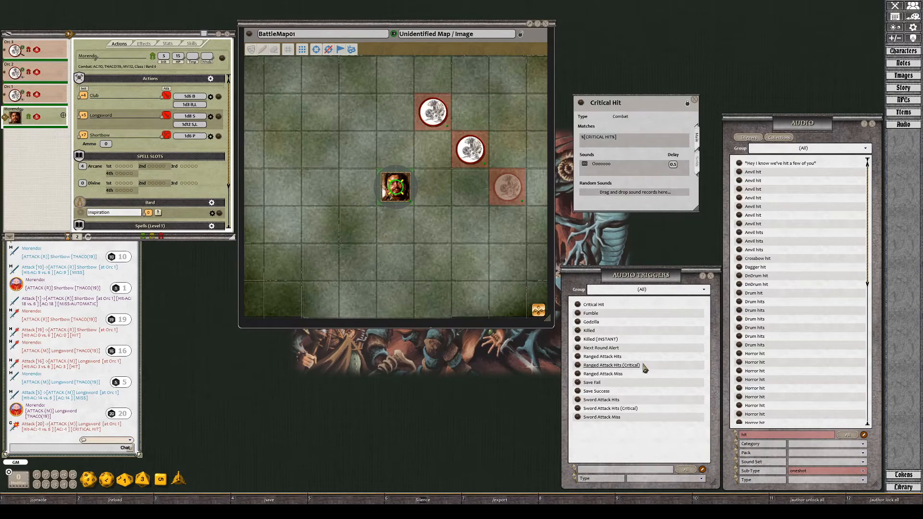
{"action": "left_click", "coordinate": [618, 416]}
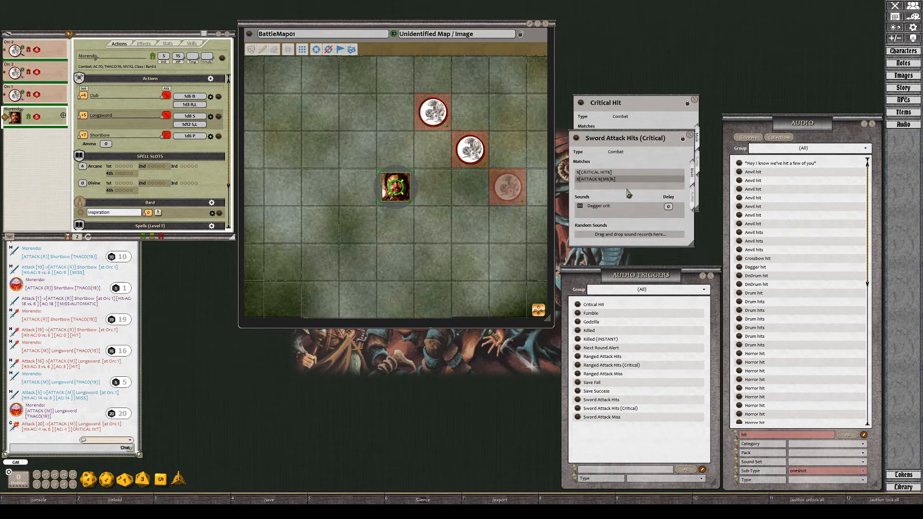
{"action": "left_click_drag", "start_coordinate": [631, 140], "coordinate": [635, 229]}
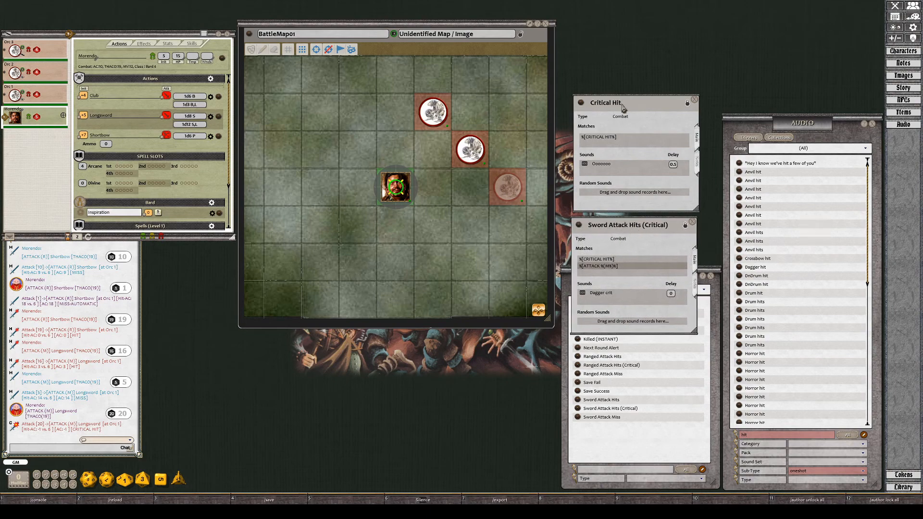
{"action": "left_click", "coordinate": [692, 222]}
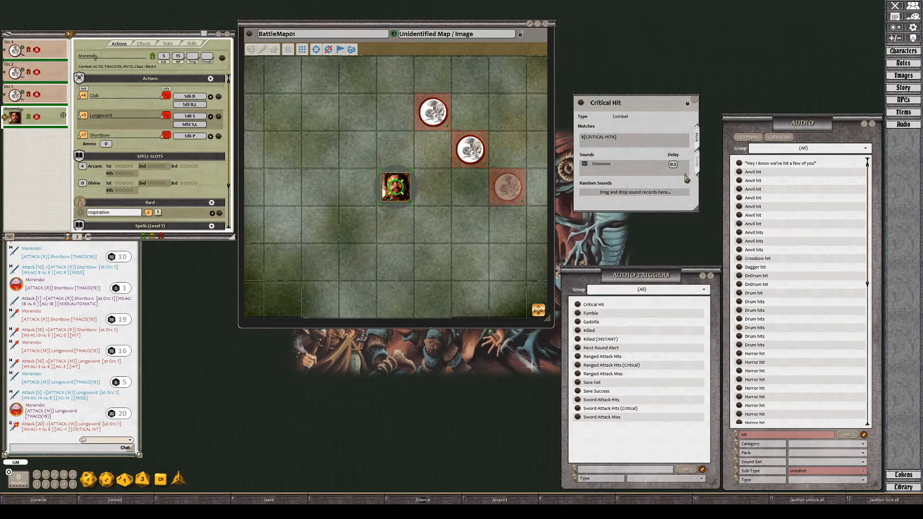
{"action": "left_click", "coordinate": [693, 100]}
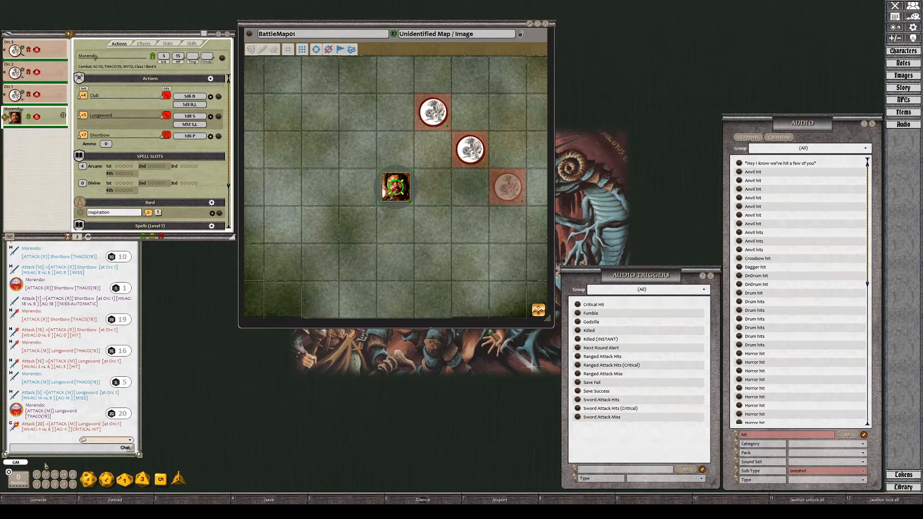
Advance combat to the next round and inspect the Next Round Alert trigger with the trigger list filtered to General.
{"action": "left_click", "coordinate": [9, 240]}
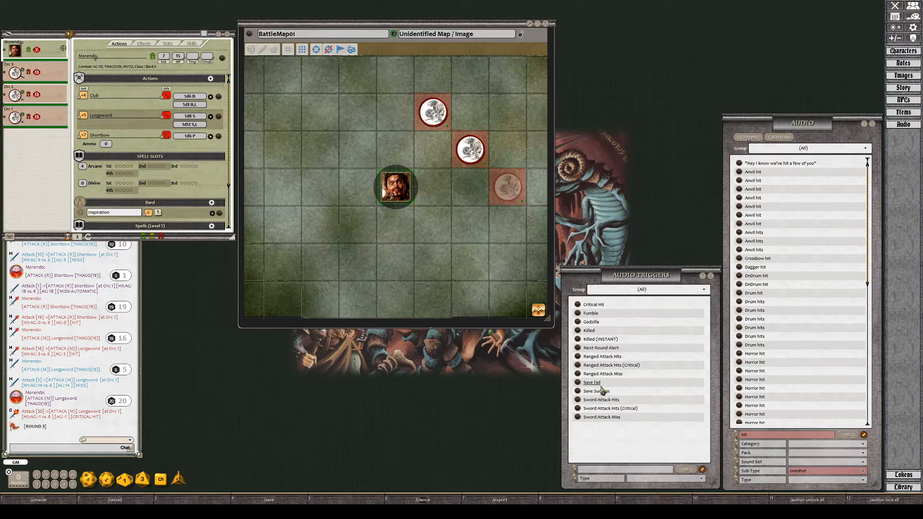
{"action": "left_click", "coordinate": [649, 478]}
{"action": "left_click", "coordinate": [644, 457]}
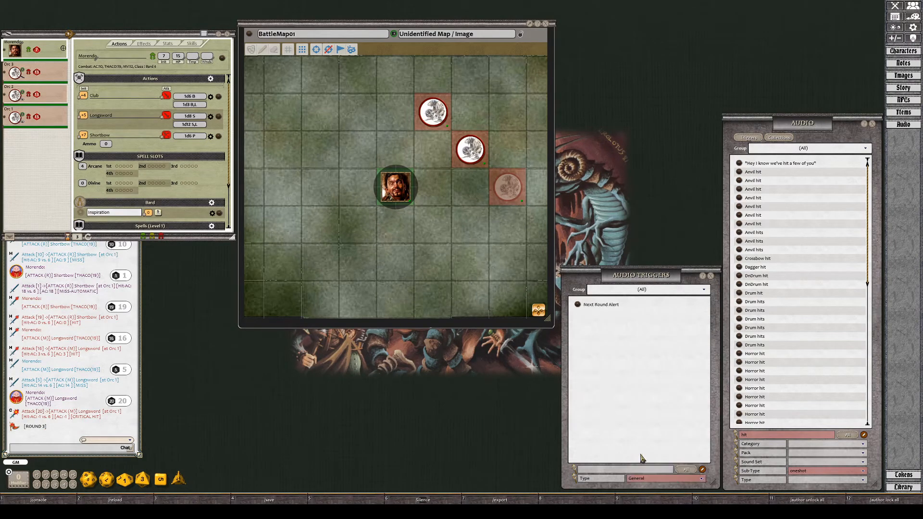
{"action": "left_click", "coordinate": [603, 306]}
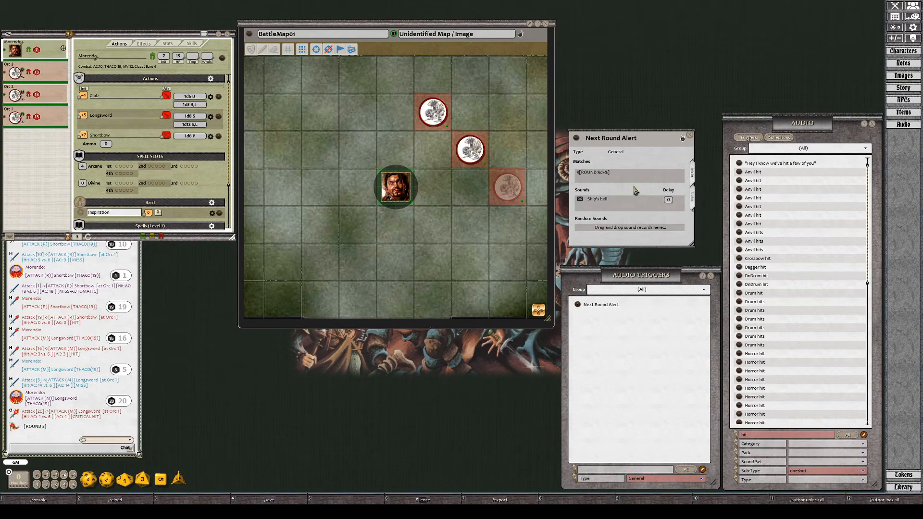
{"action": "left_click", "coordinate": [682, 139]}
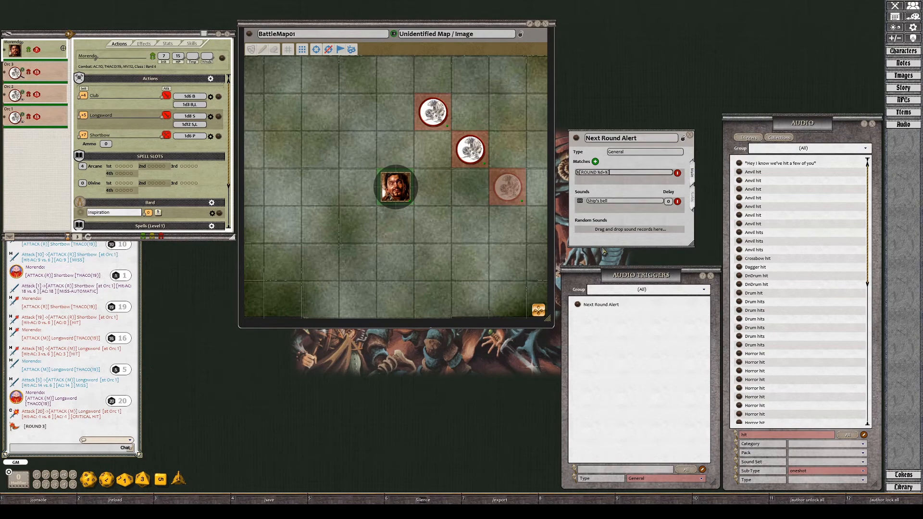
{"action": "left_click", "coordinate": [683, 139]}
{"action": "left_click", "coordinate": [690, 137]}
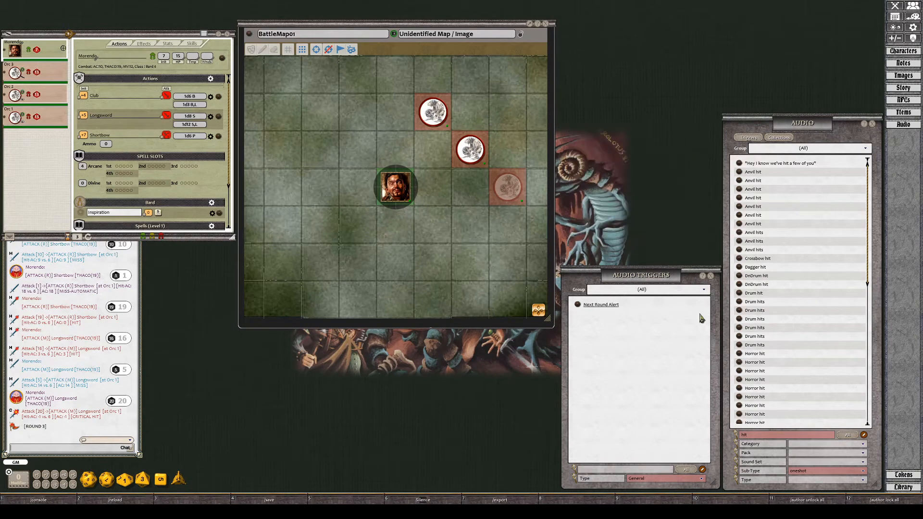
Filter the audio triggers to Saves and roll Morendo's save versus Wand three times, manually entering 20 for the last roll.
{"action": "left_click", "coordinate": [649, 478]}
{"action": "left_click", "coordinate": [642, 463]}
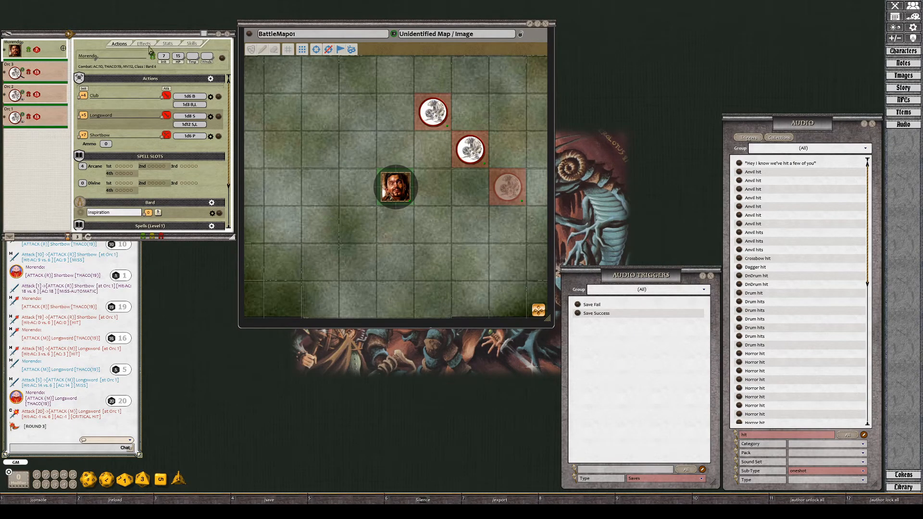
{"action": "left_click", "coordinate": [168, 47]}
{"action": "double_click", "coordinate": [123, 112]}
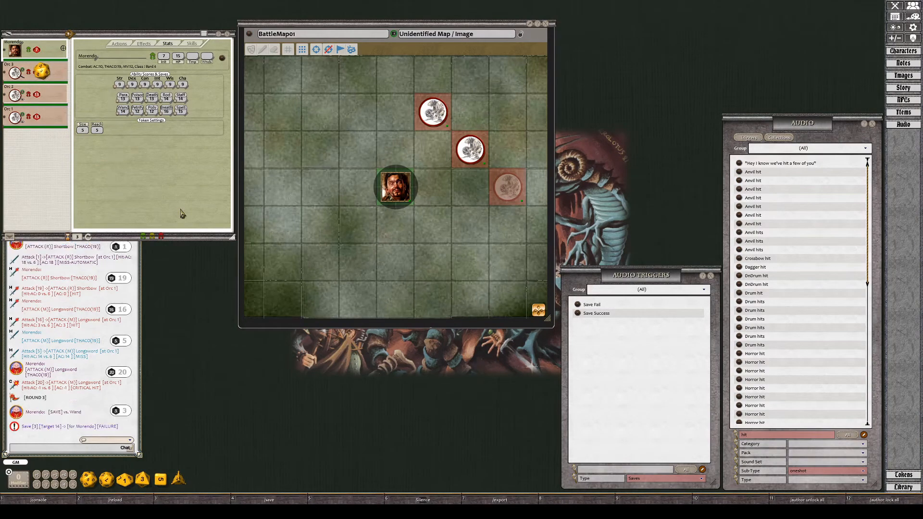
{"action": "double_click", "coordinate": [123, 112]}
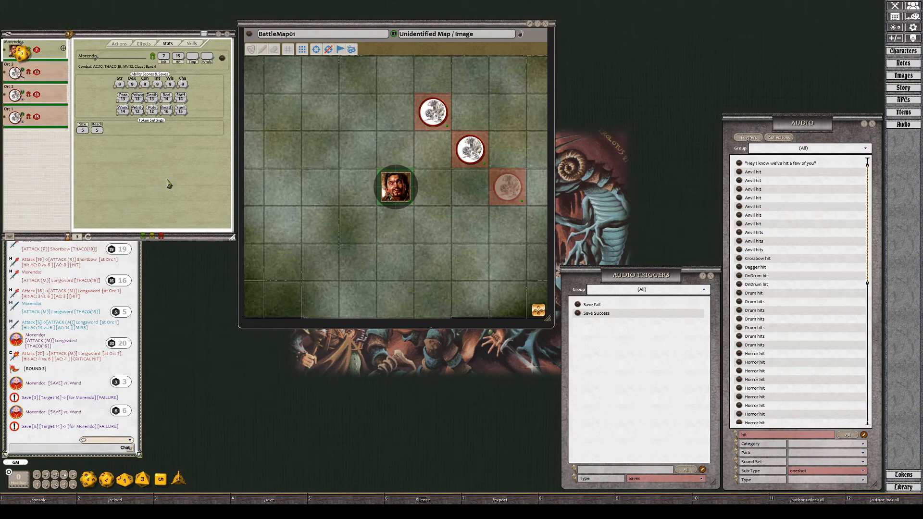
{"action": "double_click", "coordinate": [124, 113]}
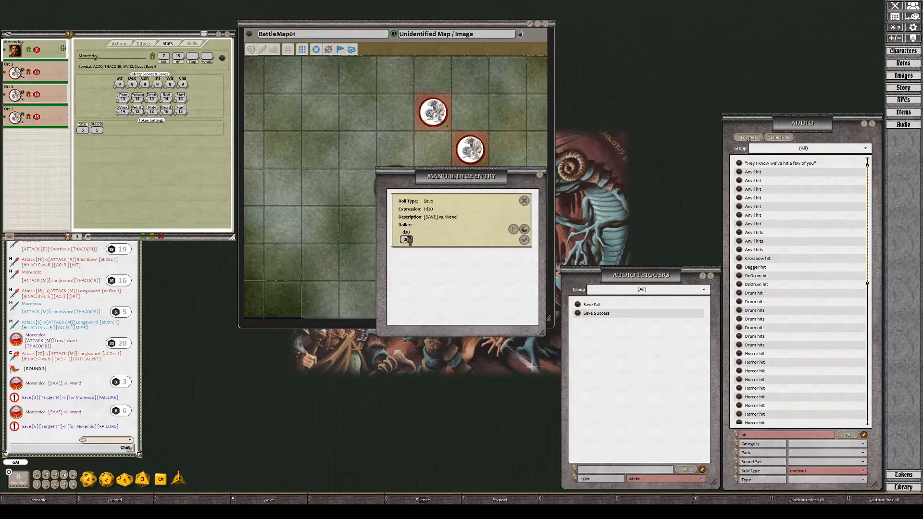
{"action": "left_click", "coordinate": [524, 241]}
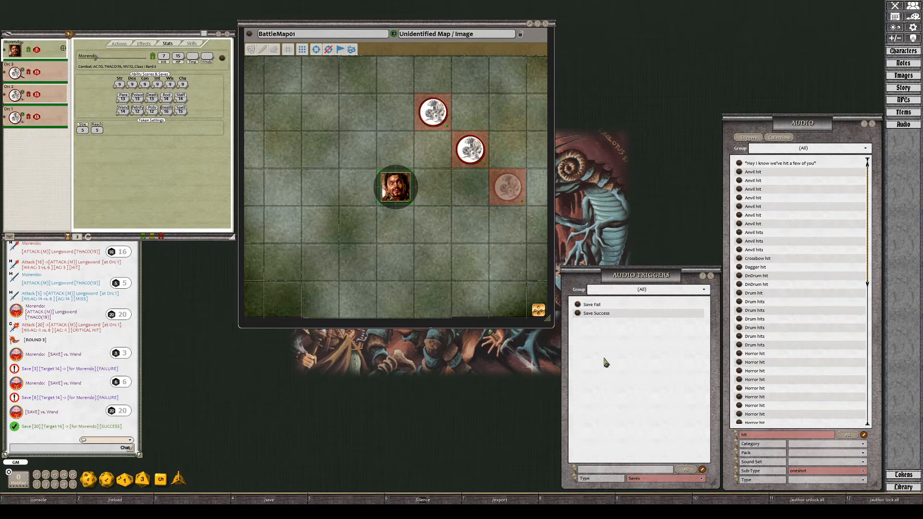
Examine the Save Success trigger's matches and sound in an enlarged record, unlocking and relocking it before closing.
{"action": "left_click", "coordinate": [598, 315]}
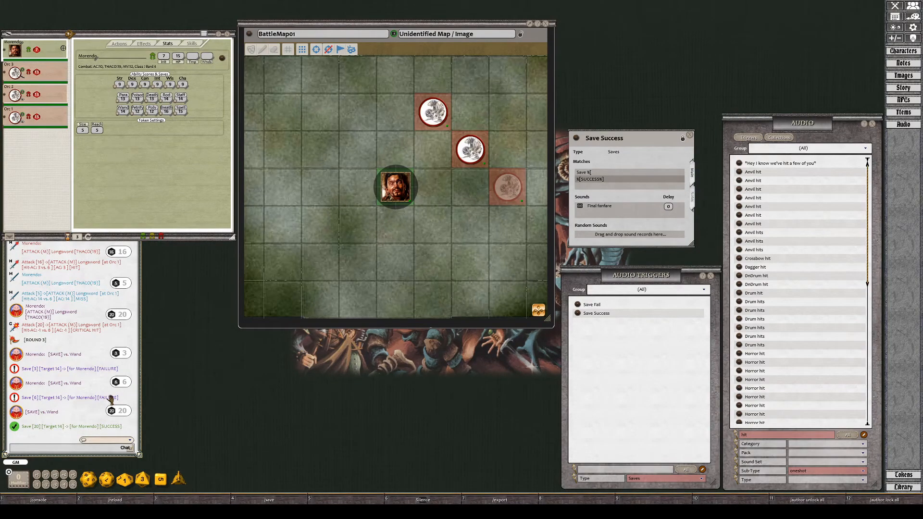
{"action": "left_click_drag", "start_coordinate": [618, 246], "coordinate": [621, 268]}
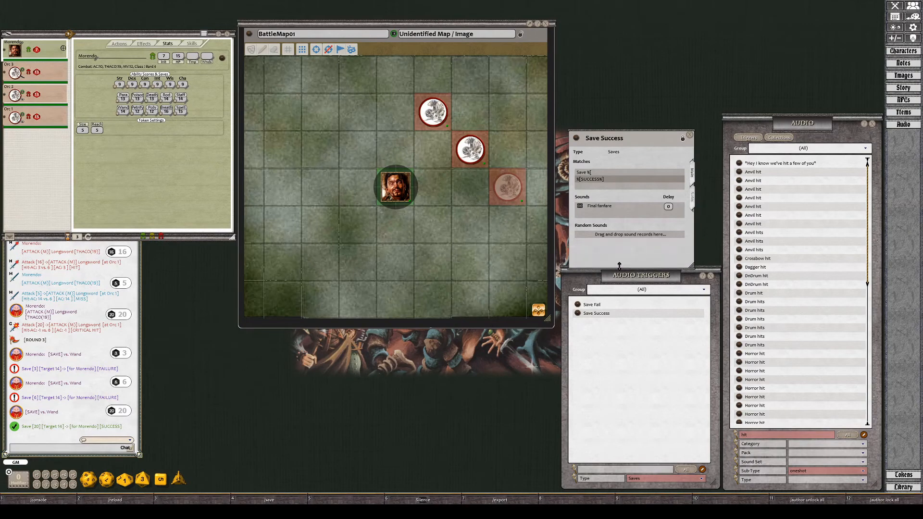
{"action": "left_click_drag", "start_coordinate": [638, 145], "coordinate": [642, 112]}
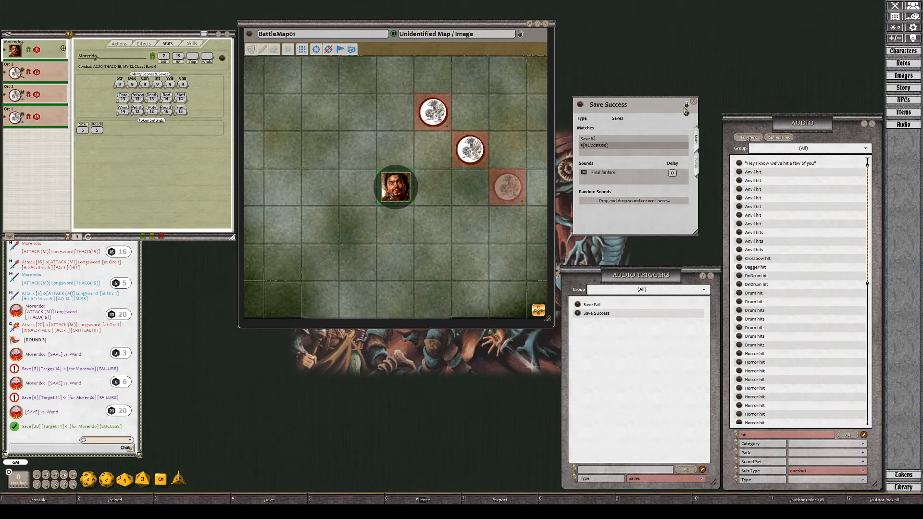
{"action": "left_click", "coordinate": [687, 107]}
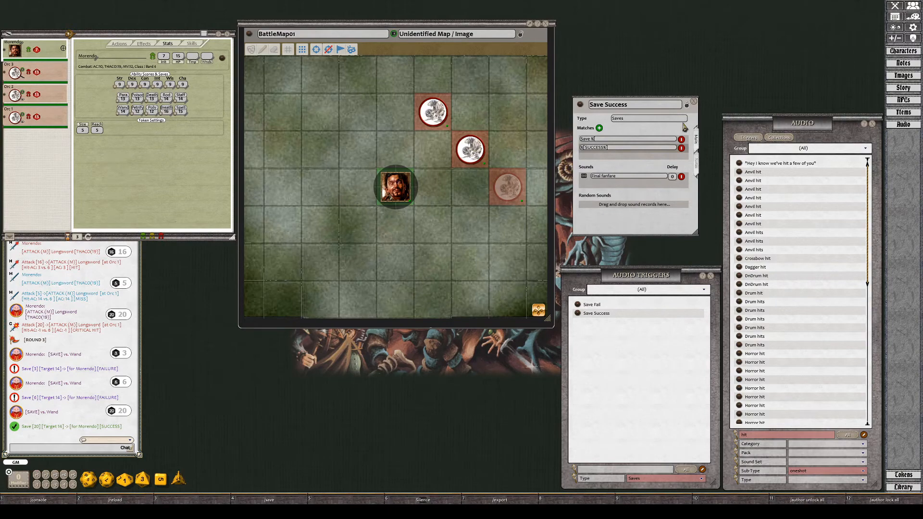
{"action": "left_click", "coordinate": [687, 105]}
{"action": "left_click", "coordinate": [693, 104]}
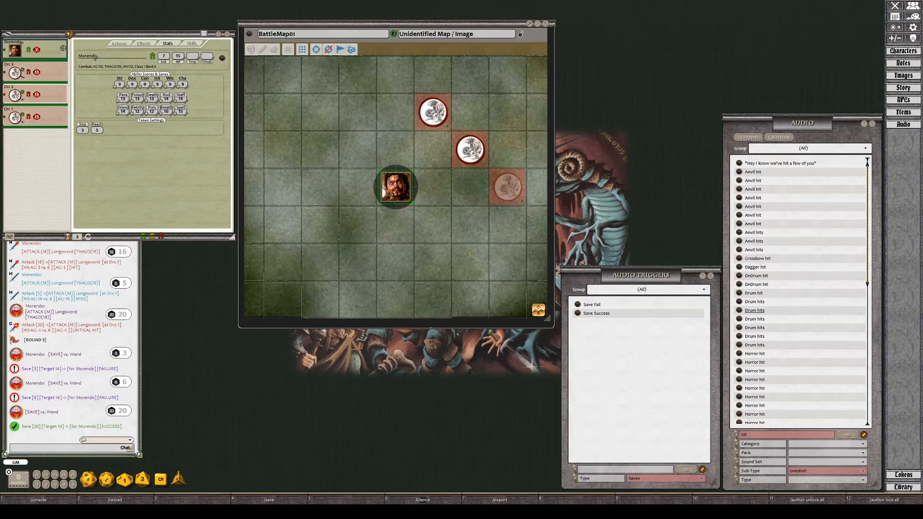
Close the battle map, and open the Morning record from the audio collections filtered to Campsite.
{"action": "left_click", "coordinate": [546, 24]}
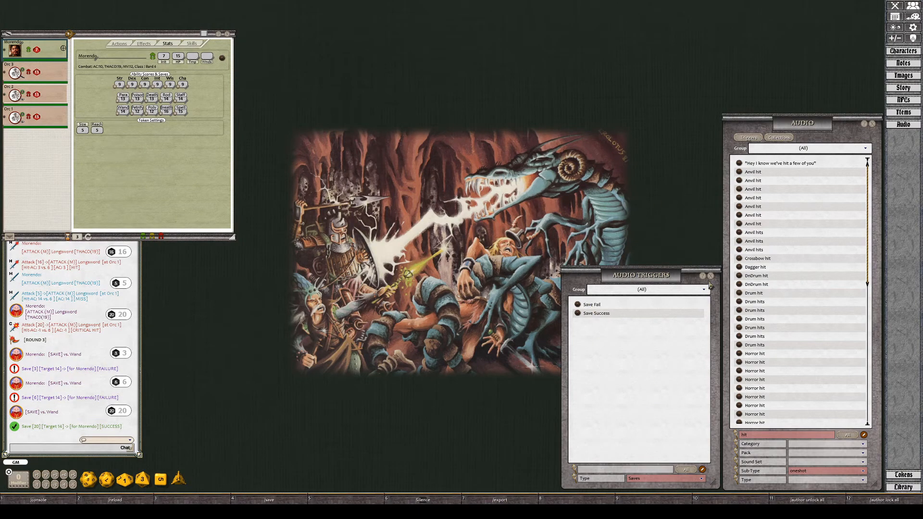
{"action": "left_click", "coordinate": [783, 140]}
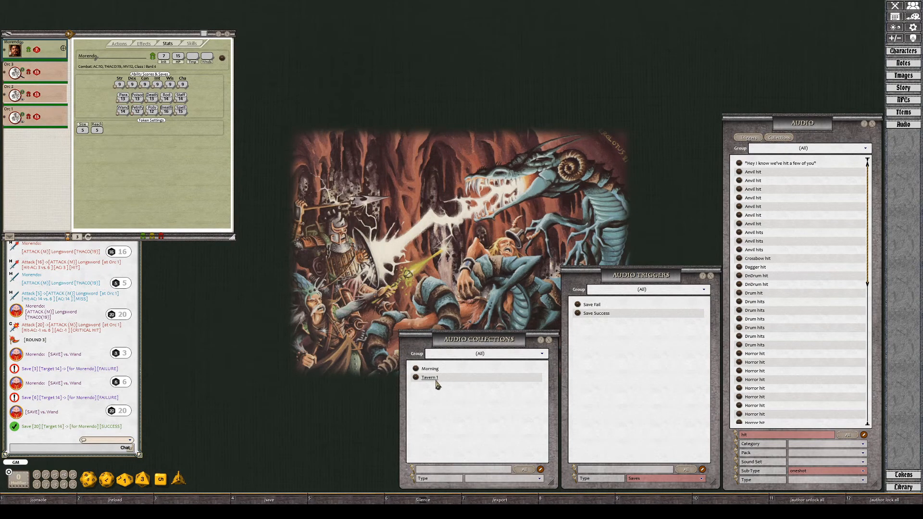
{"action": "left_click", "coordinate": [491, 478]}
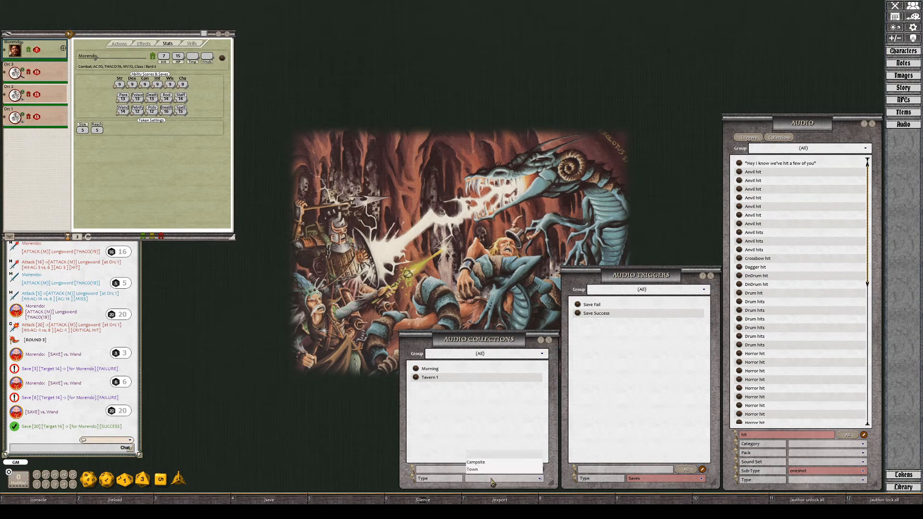
{"action": "left_click", "coordinate": [474, 457]}
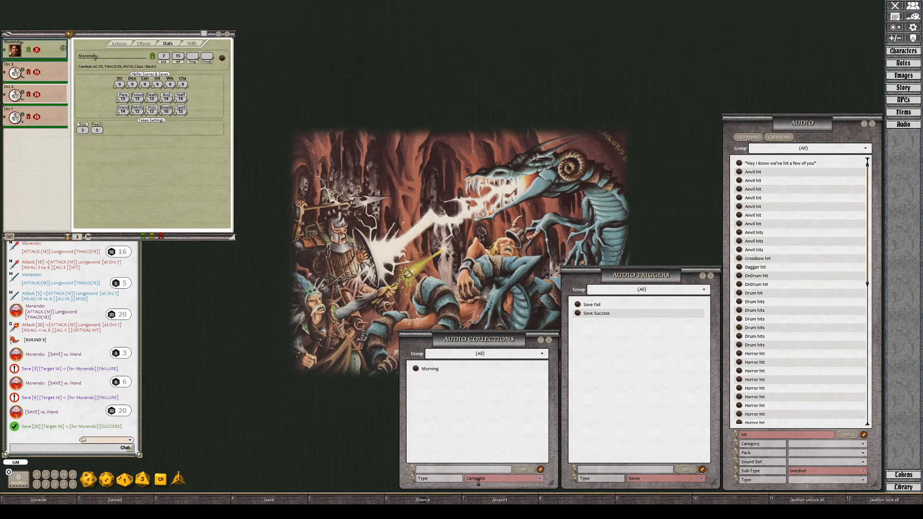
{"action": "left_click", "coordinate": [429, 372]}
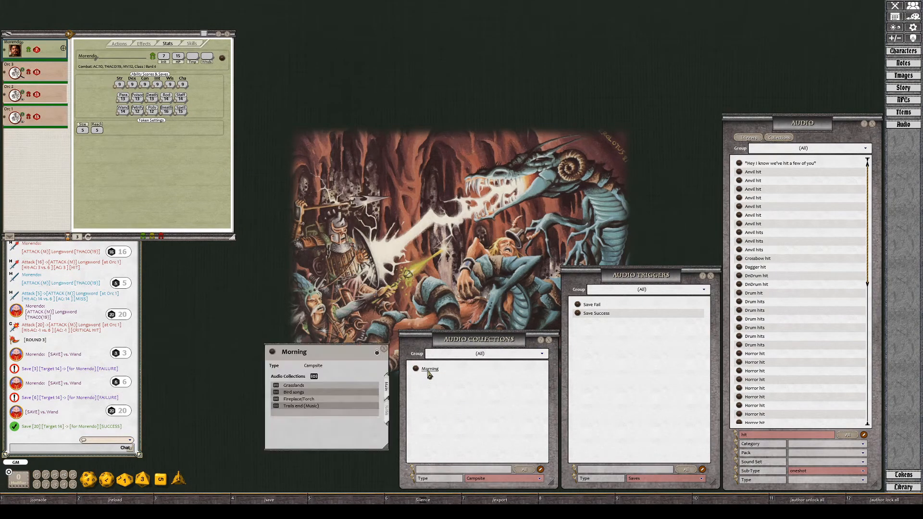
Filter the audio collections to Town, open the Tavern 1 record and place it above the collections list.
{"action": "left_click", "coordinate": [491, 480]}
{"action": "left_click", "coordinate": [483, 473]}
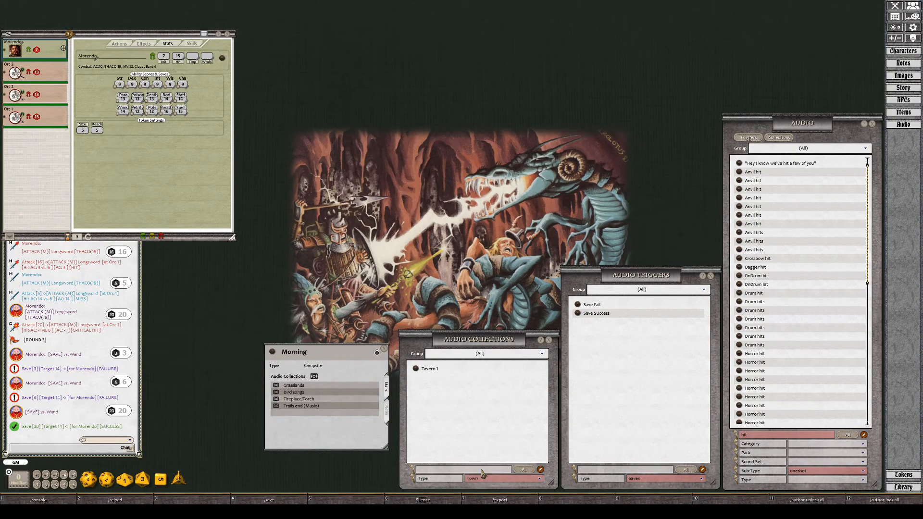
{"action": "left_click", "coordinate": [433, 371]}
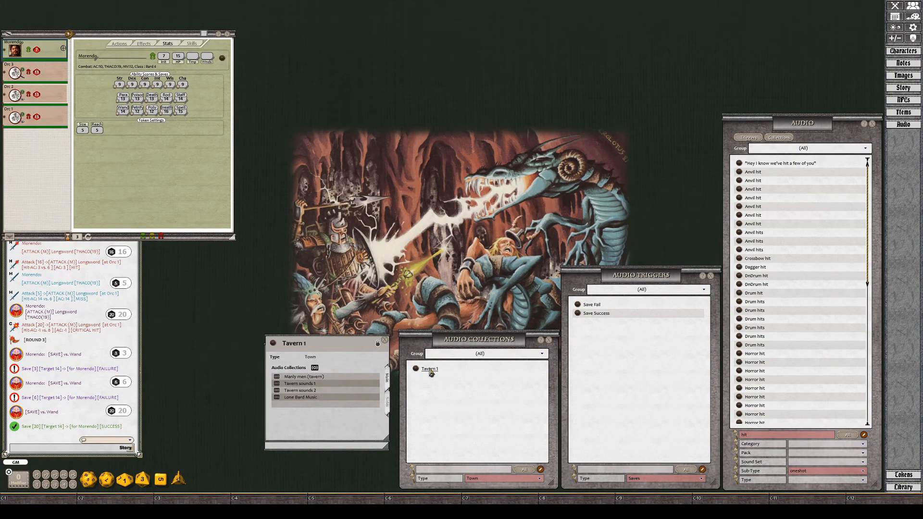
{"action": "left_click_drag", "start_coordinate": [324, 355], "coordinate": [489, 229]}
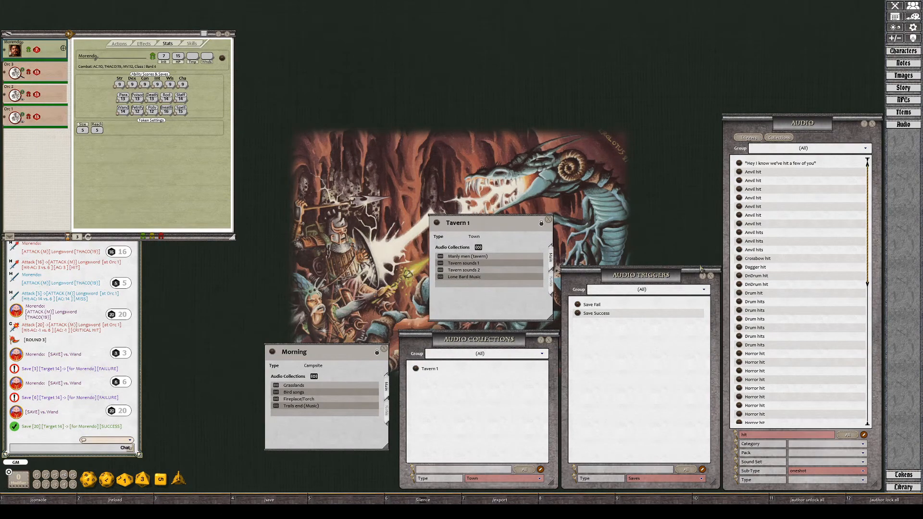
Unlock the Morning record, and filter the audio list to the music sub-type with the name search cleared.
{"action": "left_click", "coordinate": [376, 353]}
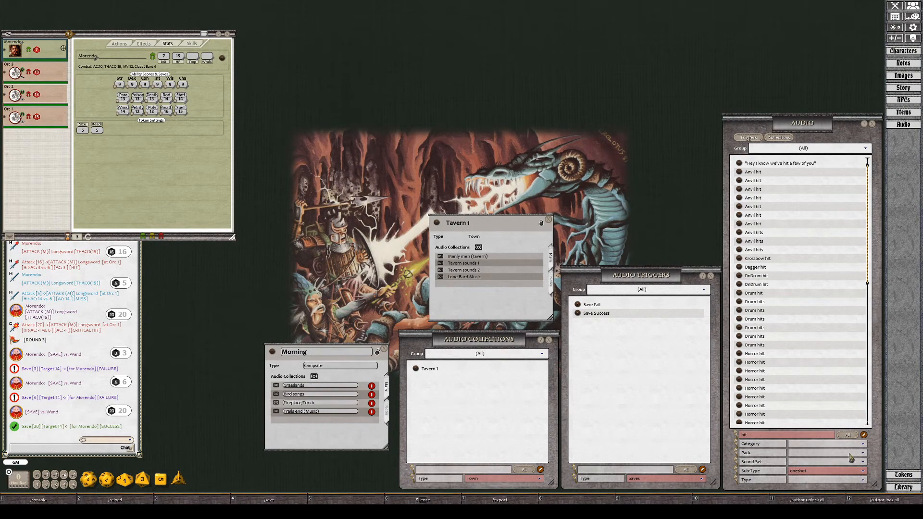
{"action": "left_click", "coordinate": [805, 472]}
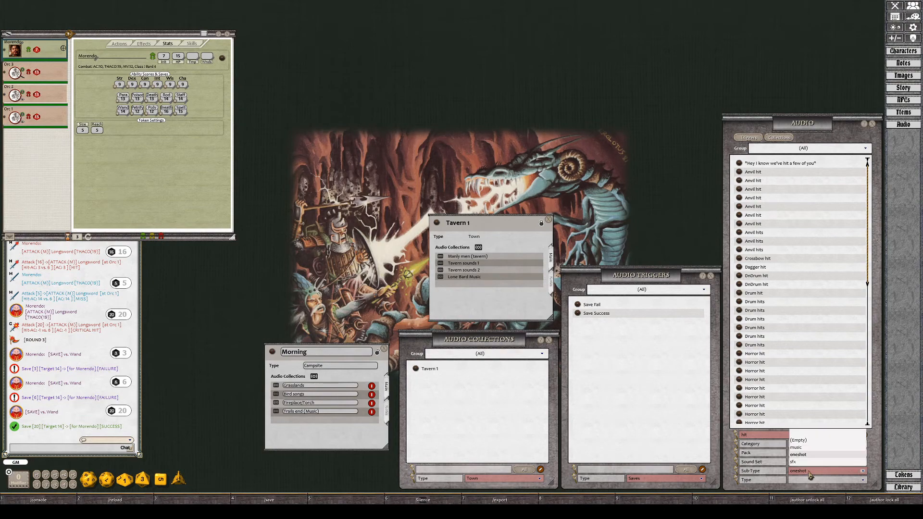
{"action": "left_click", "coordinate": [805, 448]}
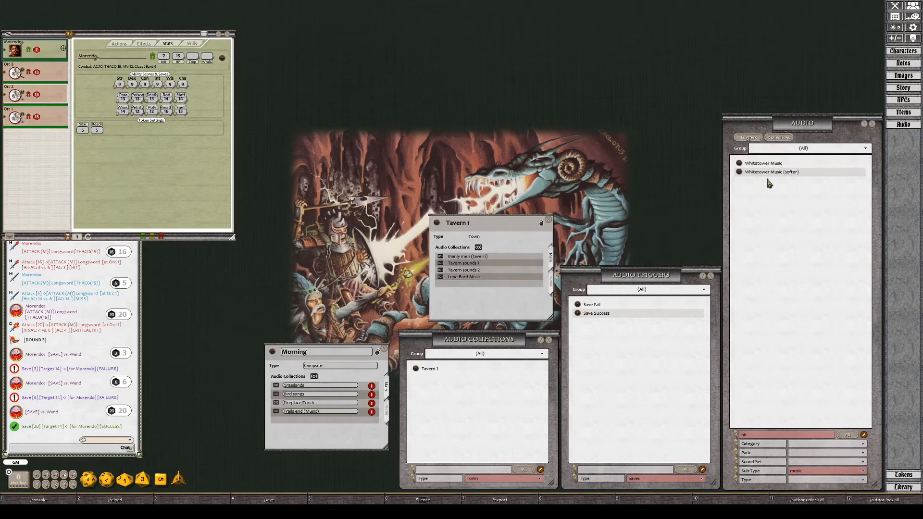
{"action": "double_click", "coordinate": [771, 436]}
{"action": "key", "text": "BackSpace"}
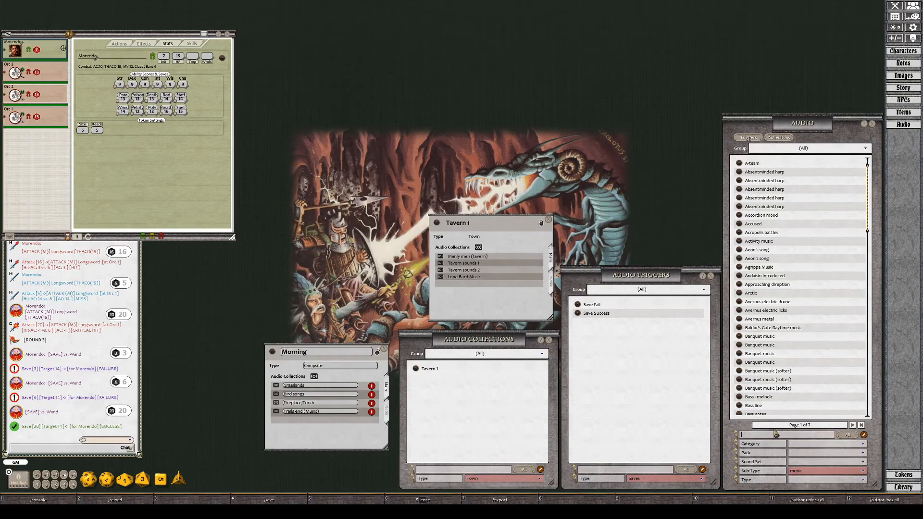
Clear the audio list's sub-type filter and browse the sounds by type, first element and finally mood.
{"action": "left_click", "coordinate": [807, 473]}
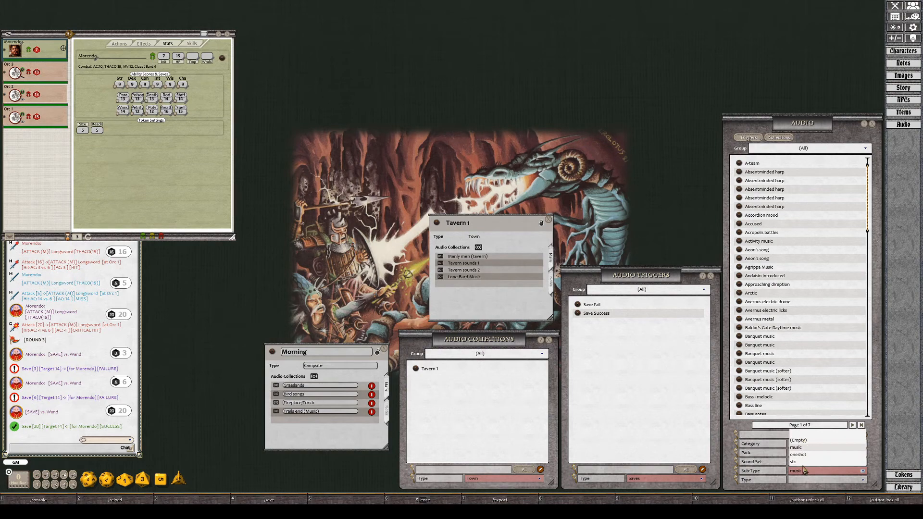
{"action": "middle_click", "coordinate": [800, 470]}
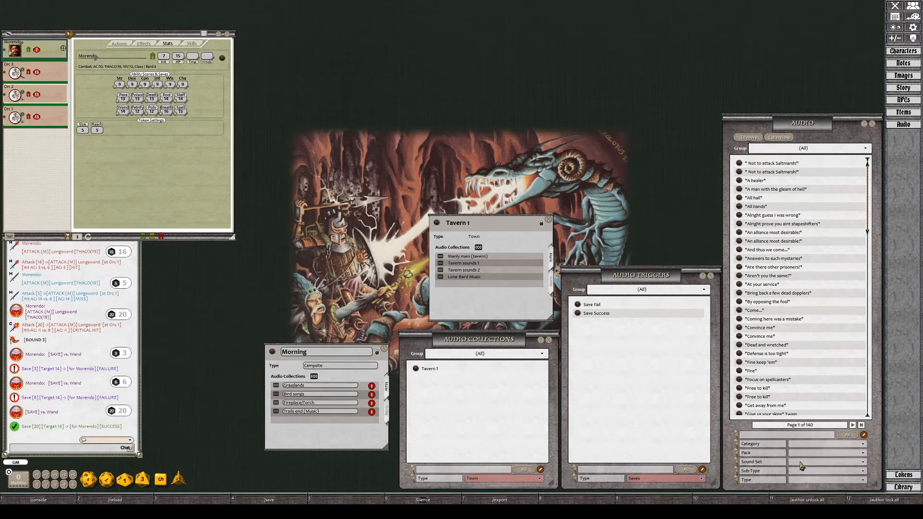
{"action": "left_click", "coordinate": [800, 465]}
{"action": "left_click", "coordinate": [805, 479]}
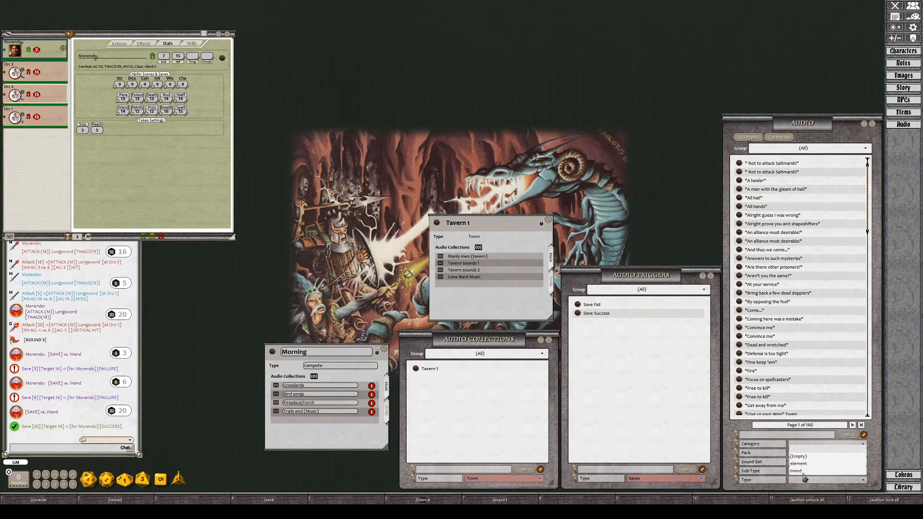
{"action": "left_click", "coordinate": [802, 464]}
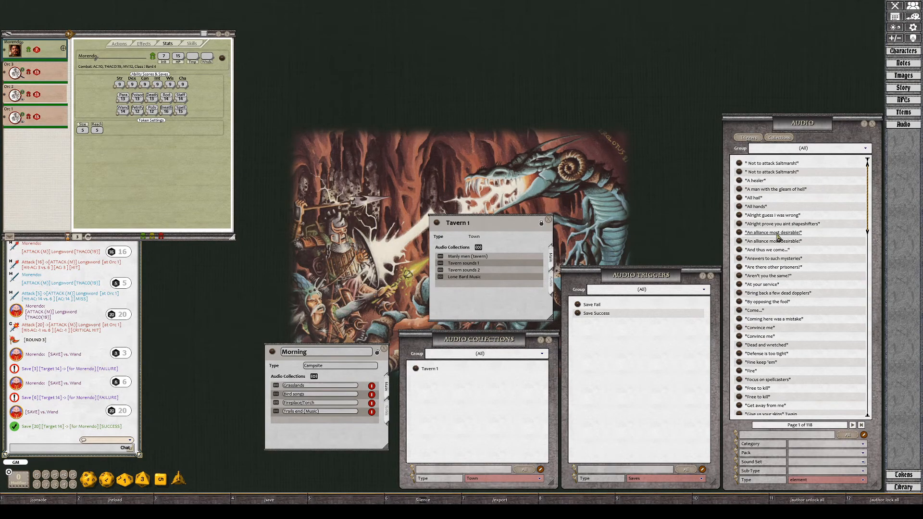
{"action": "left_click", "coordinate": [806, 482]}
{"action": "left_click", "coordinate": [805, 471]}
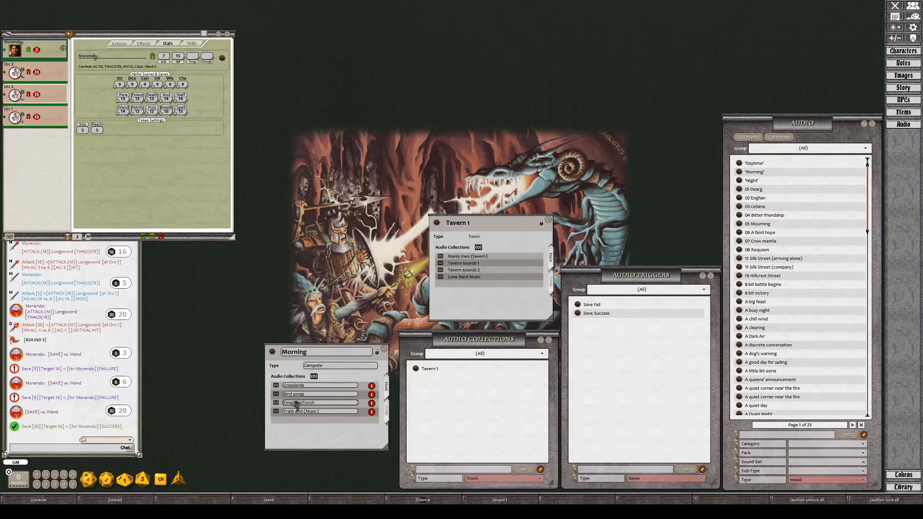
Post the Morning collection's link to the chat and lock its record again.
{"action": "left_click", "coordinate": [315, 377]}
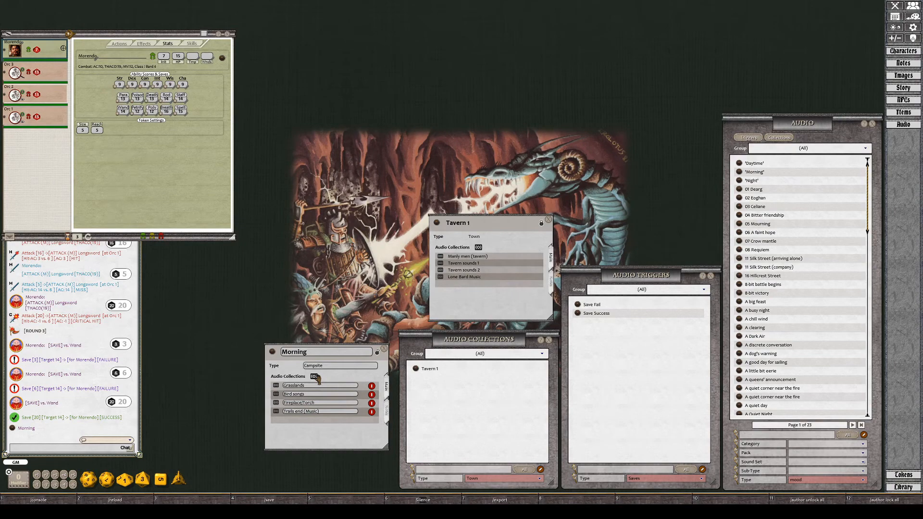
{"action": "left_click", "coordinate": [377, 352]}
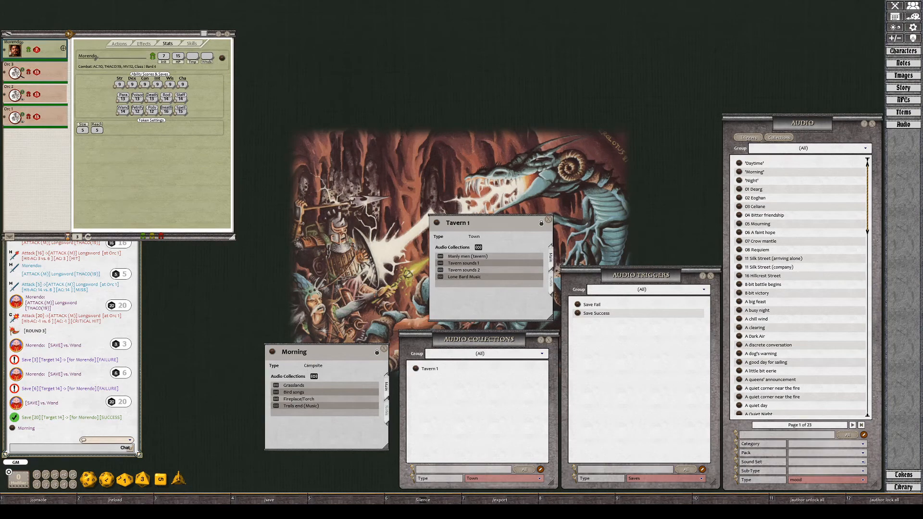
Clear the audio type filter, search for "silence", and open the Silence mood from the Glass Cannon Podcast sound drops pack.
{"action": "left_click", "coordinate": [801, 481]}
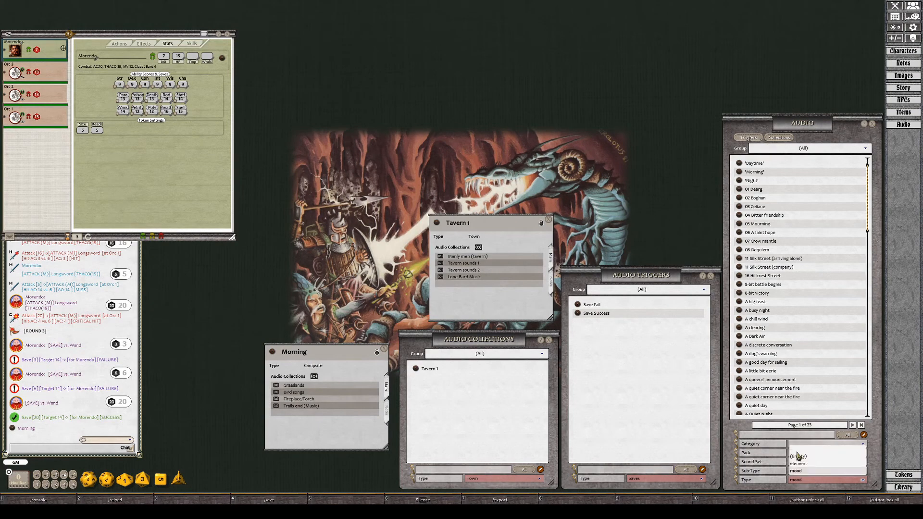
{"action": "left_click", "coordinate": [798, 456]}
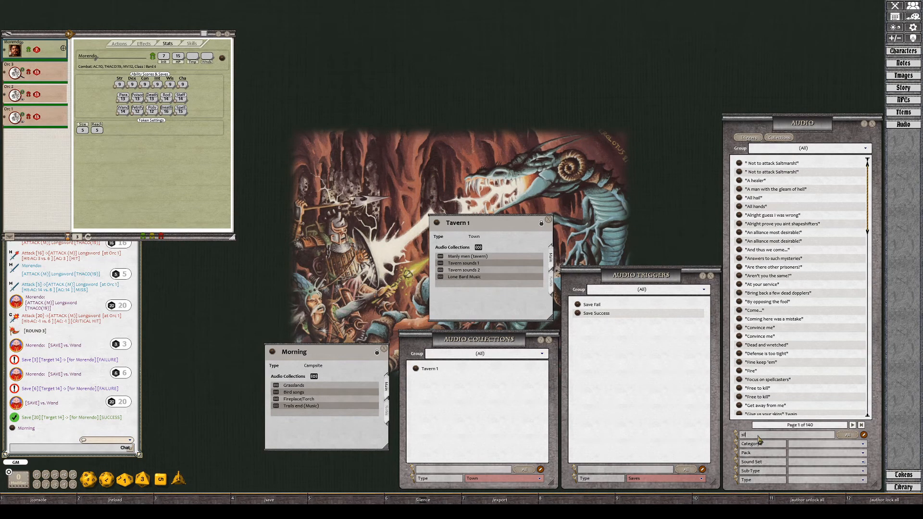
{"action": "type", "text": "lence"}
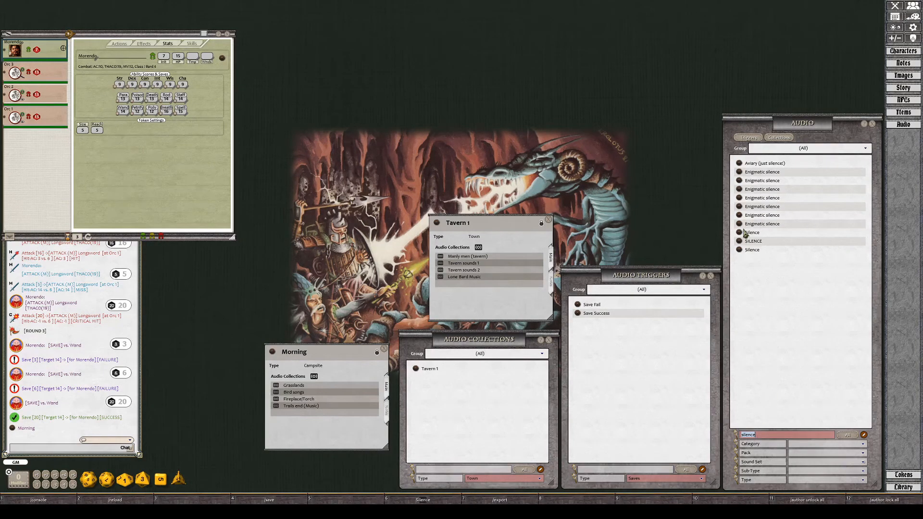
{"action": "left_click", "coordinate": [740, 233]}
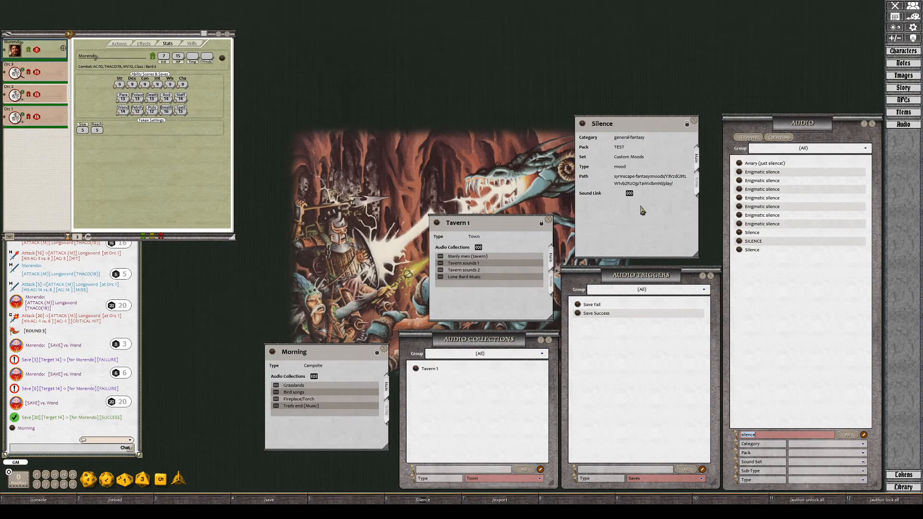
{"action": "left_click", "coordinate": [739, 251]}
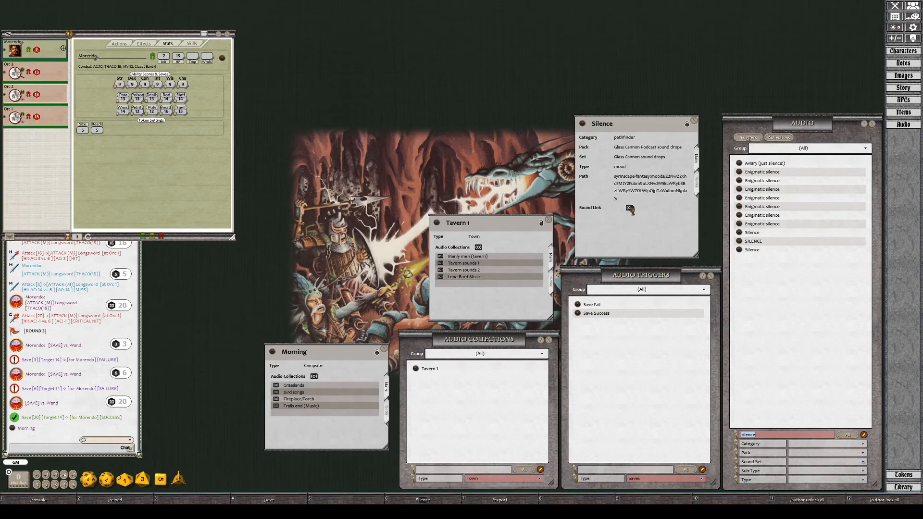
Assign the Silence mood's sound link to hotkey slot 5, and close the Silence and Morning records.
{"action": "left_click_drag", "start_coordinate": [629, 207], "coordinate": [350, 498]}
{"action": "left_click", "coordinate": [697, 125]}
{"action": "left_click", "coordinate": [384, 348]}
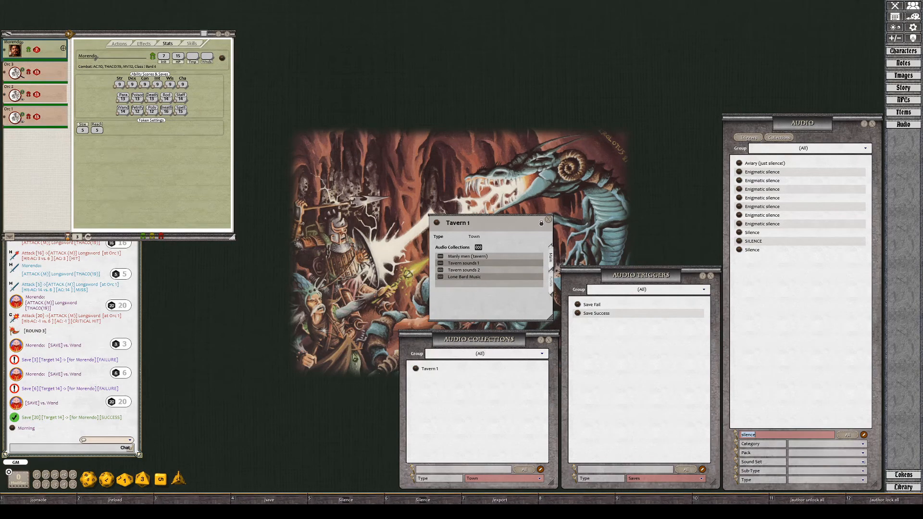
Post the Tavern 1 collection's link to the chat and close its record.
{"action": "mouse_move", "coordinate": [478, 247]}
{"action": "left_mouse_down"}
{"action": "mouse_move", "coordinate": [125, 367]}
{"action": "mouse_move", "coordinate": [60, 400]}
{"action": "left_mouse_up"}
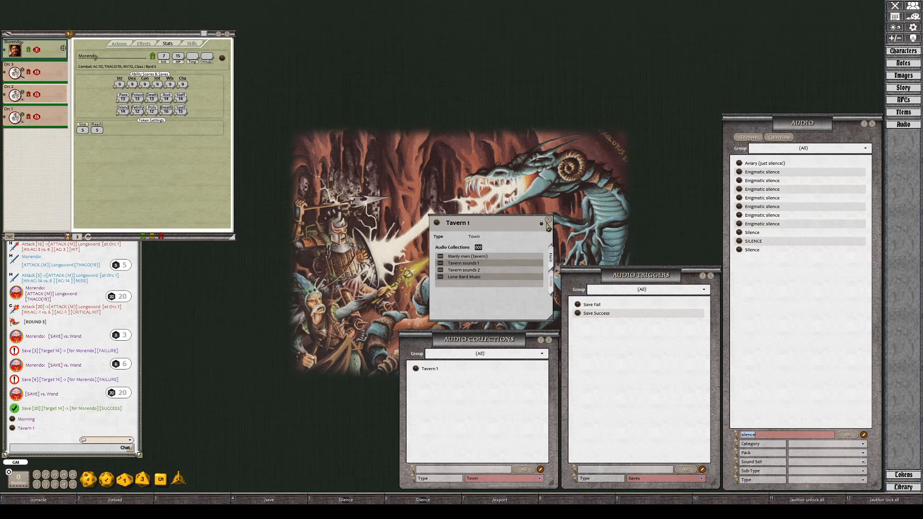
{"action": "left_click", "coordinate": [548, 220]}
Clear the type filter on the audio collections and create a new collection named Test with type Test.
{"action": "left_click", "coordinate": [504, 481]}
{"action": "left_click", "coordinate": [485, 463]}
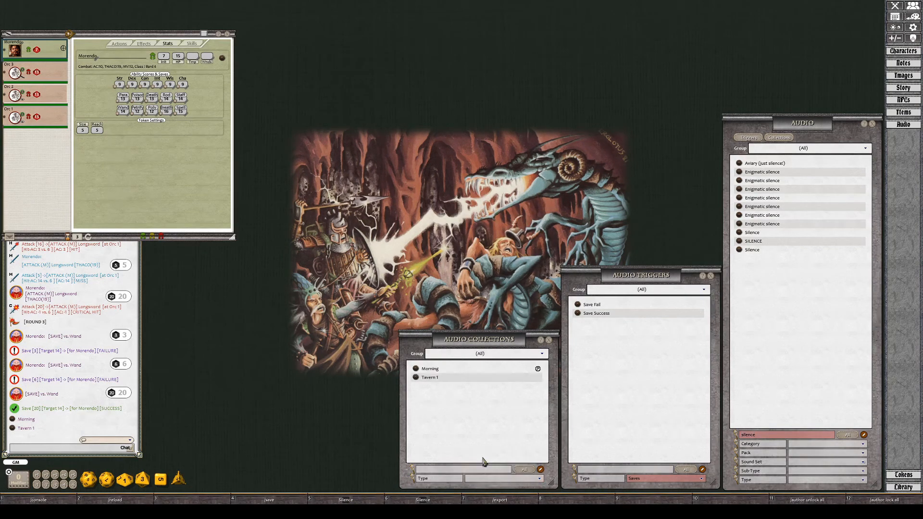
{"action": "left_click", "coordinate": [540, 470]}
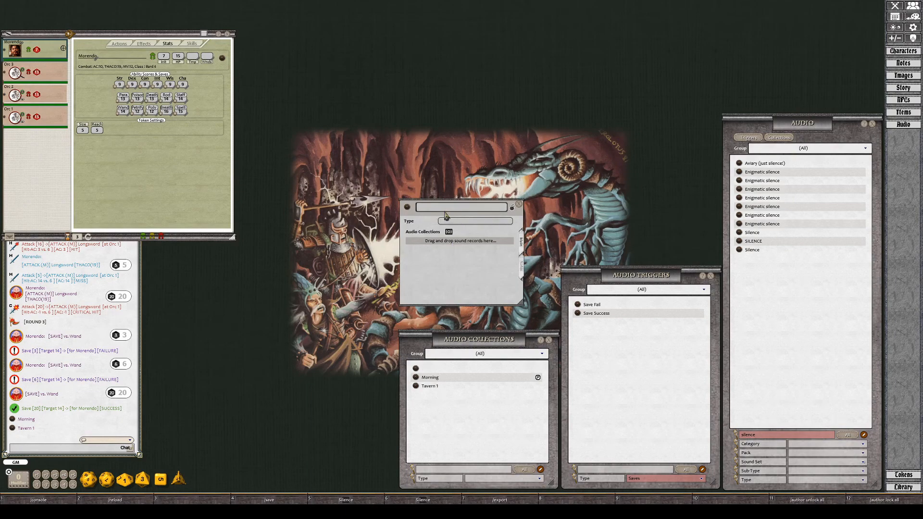
{"action": "type", "text": "Test"}
{"action": "key", "text": "Tab"}
{"action": "type", "text": "T"}
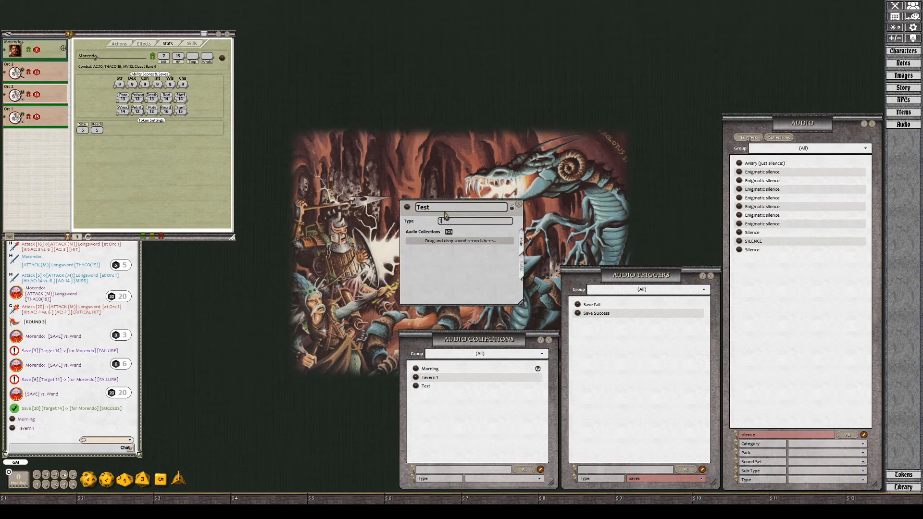
{"action": "type", "text": "est"}
{"action": "key", "text": "Tab"}
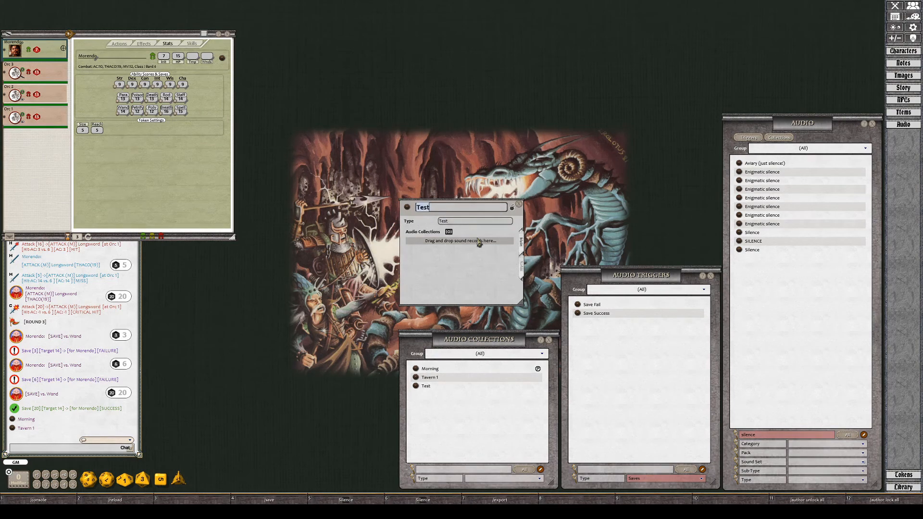
Add the sounds Absentminded harp, "Morning" and A chill wind to the Test collection and lock its record.
{"action": "left_click", "coordinate": [768, 436]}
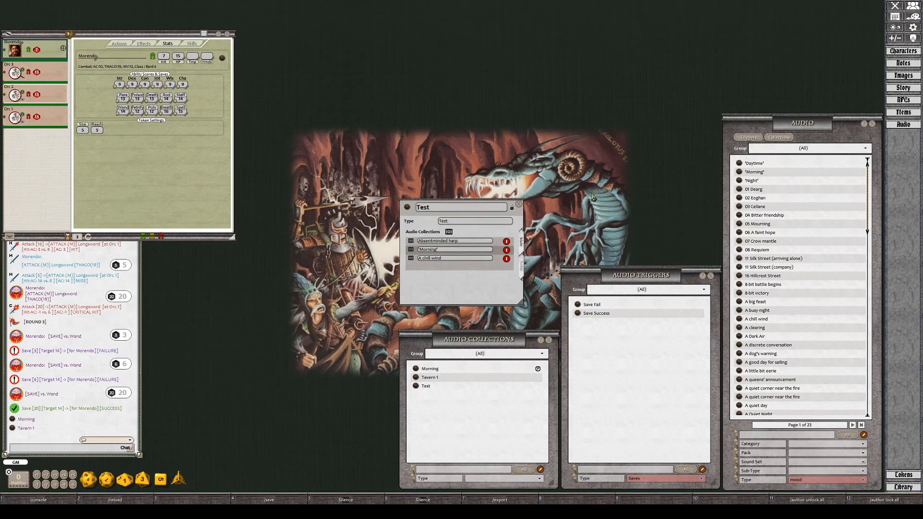
{"action": "left_click", "coordinate": [512, 208]}
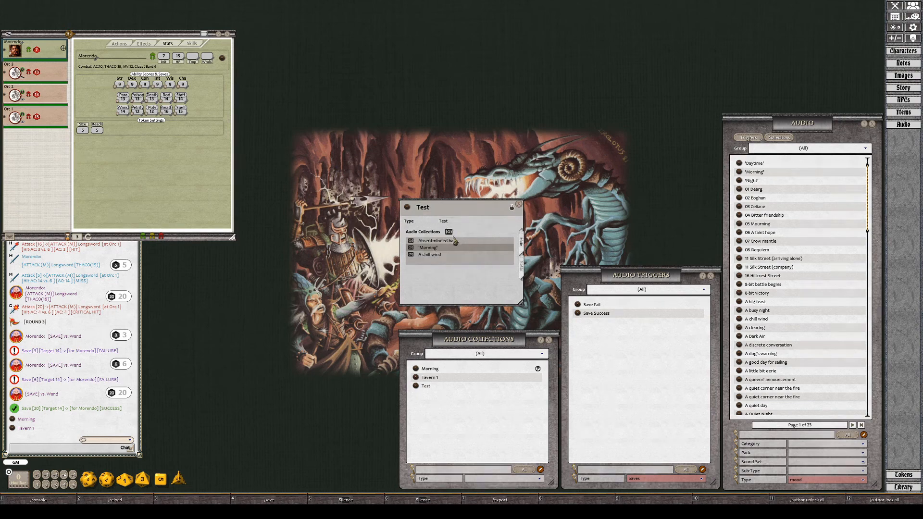
Post the Test collection's link to the chat twice and close its record.
{"action": "left_click_drag", "start_coordinate": [450, 233], "coordinate": [54, 384]}
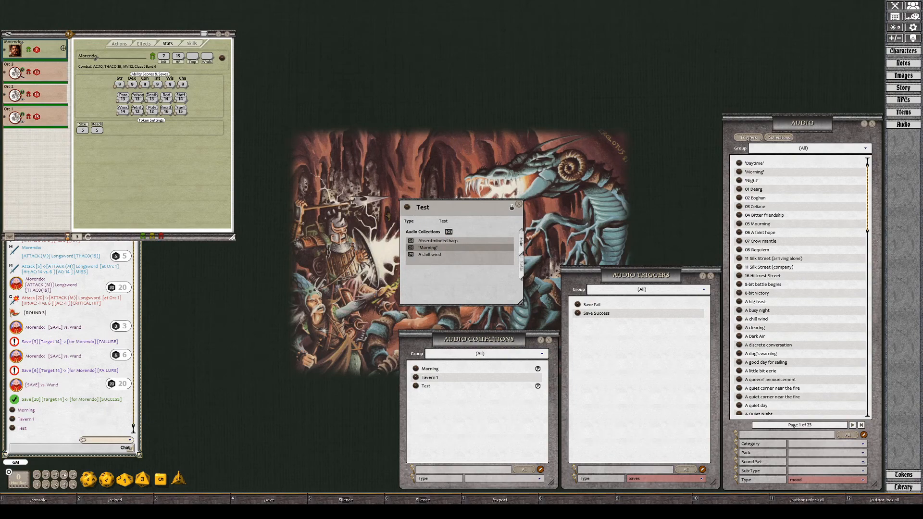
{"action": "left_click_drag", "start_coordinate": [287, 293], "coordinate": [72, 383]}
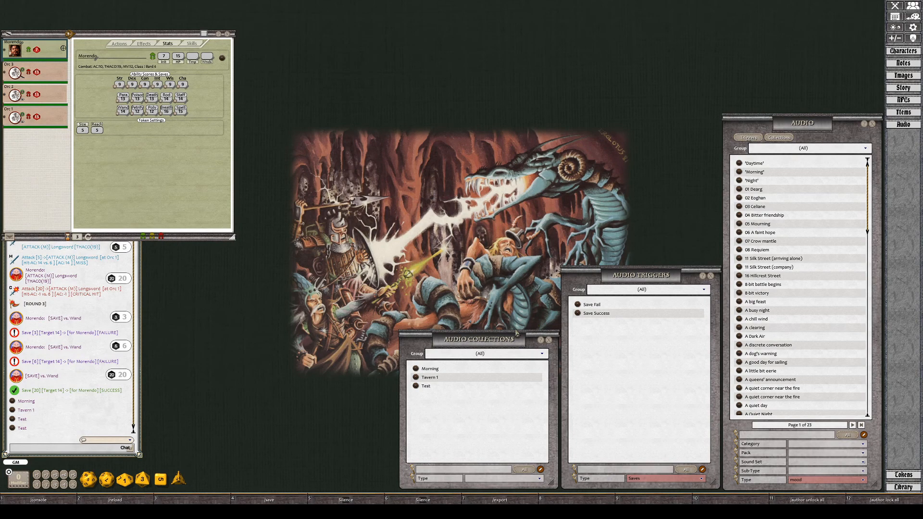
Mark all Audio, Audio Collections and Audio Triggers records for module export, and close the export window without exporting.
{"action": "left_click", "coordinate": [498, 499]}
{"action": "left_click_drag", "start_coordinate": [477, 153], "coordinate": [480, 94]}
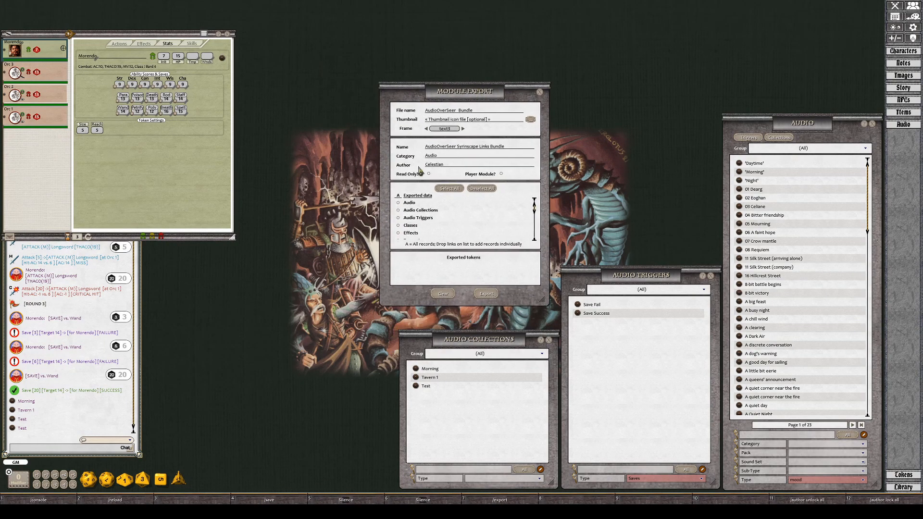
{"action": "left_click", "coordinate": [397, 202]}
{"action": "left_click", "coordinate": [398, 209]}
{"action": "left_click", "coordinate": [398, 217]}
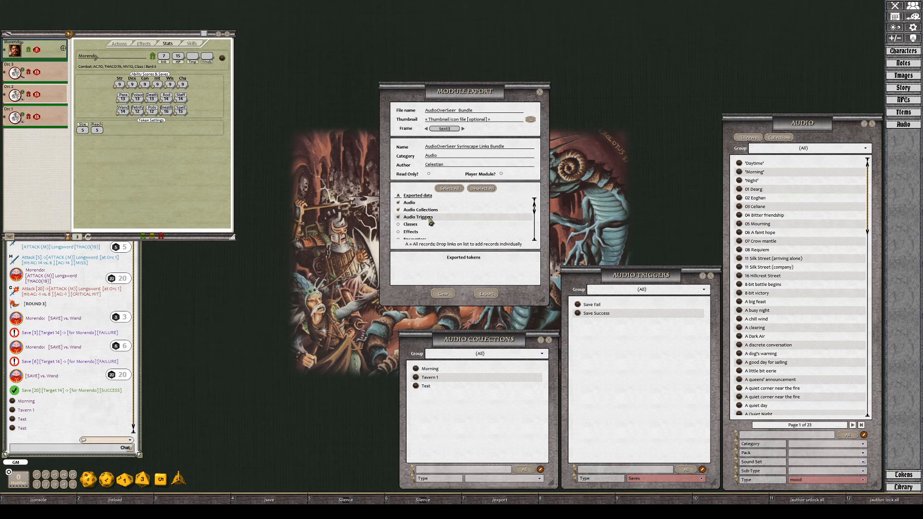
{"action": "left_click", "coordinate": [540, 92]}
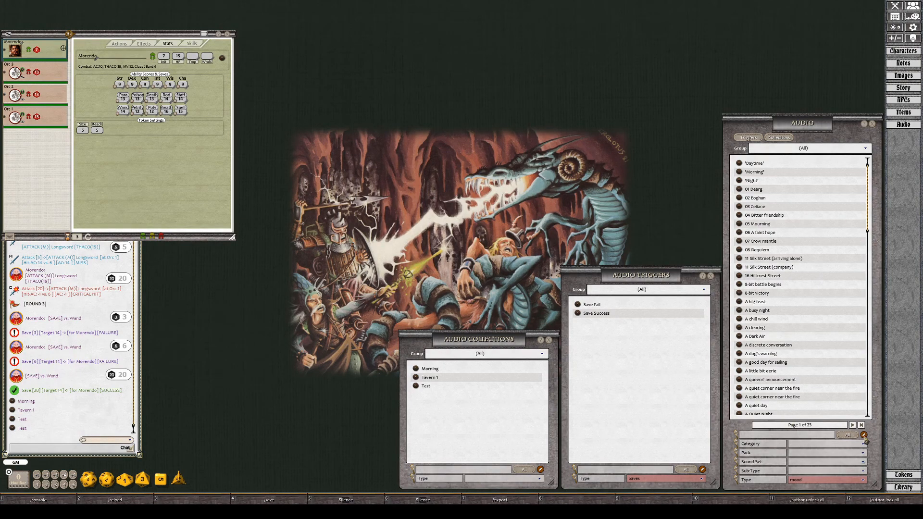
Close the trigger and collection lists, and open the audio text import window from the audio list in edit mode.
{"action": "left_click", "coordinate": [711, 276]}
{"action": "left_click", "coordinate": [549, 340]}
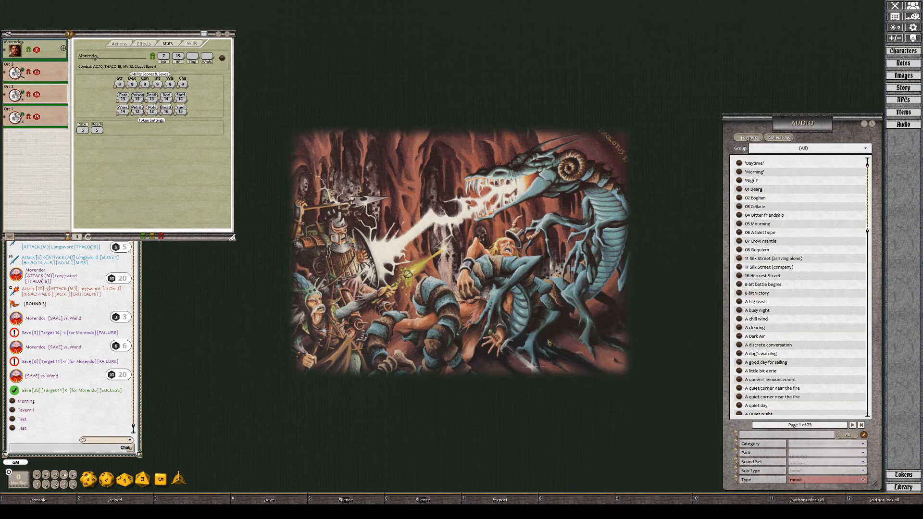
{"action": "left_click", "coordinate": [864, 434]}
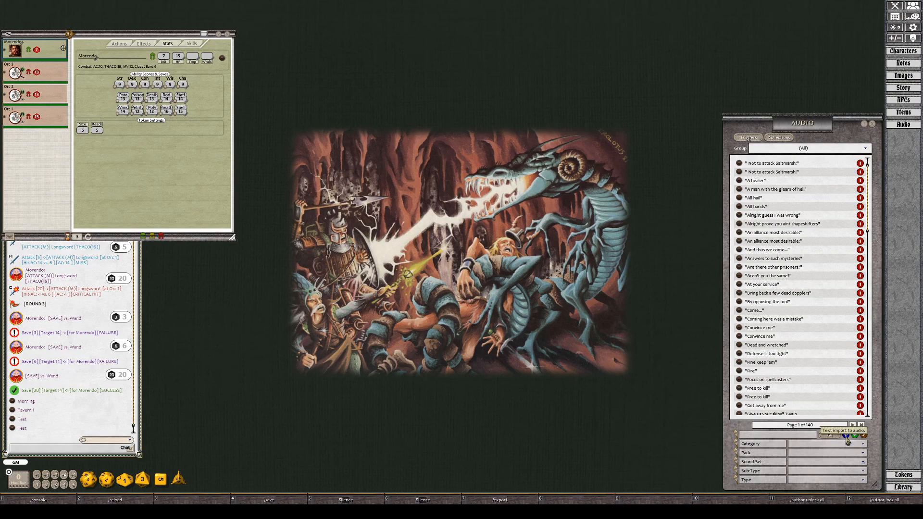
{"action": "left_click", "coordinate": [846, 435]}
{"action": "left_click_drag", "start_coordinate": [227, 22], "coordinate": [436, 144]}
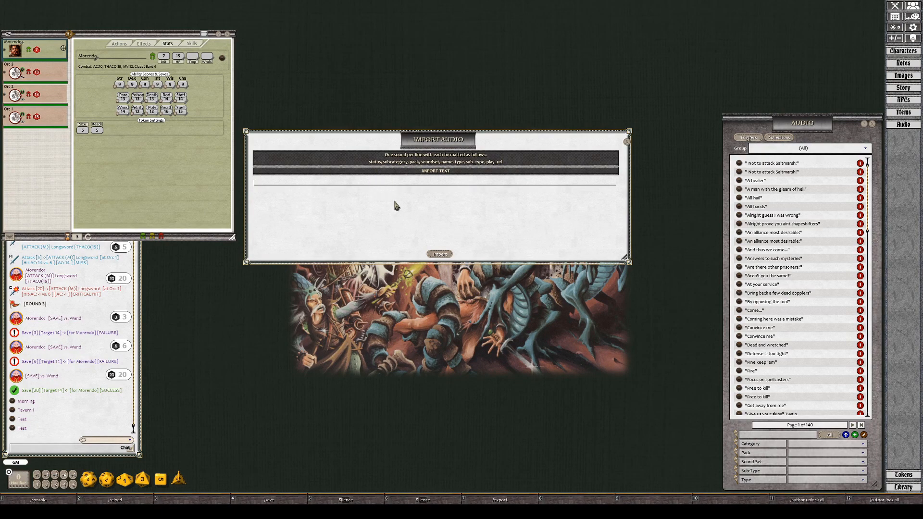
Paste the three Assault on absalom sound lines into the import text, widen and reposition the import window, and import them.
{"action": "key", "text": "ctrl+v"}
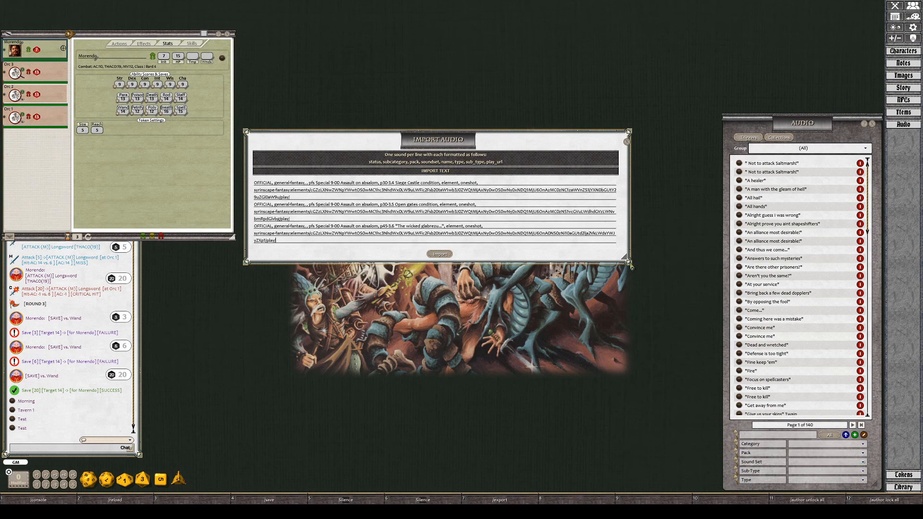
{"action": "left_click_drag", "start_coordinate": [630, 266], "coordinate": [818, 220]}
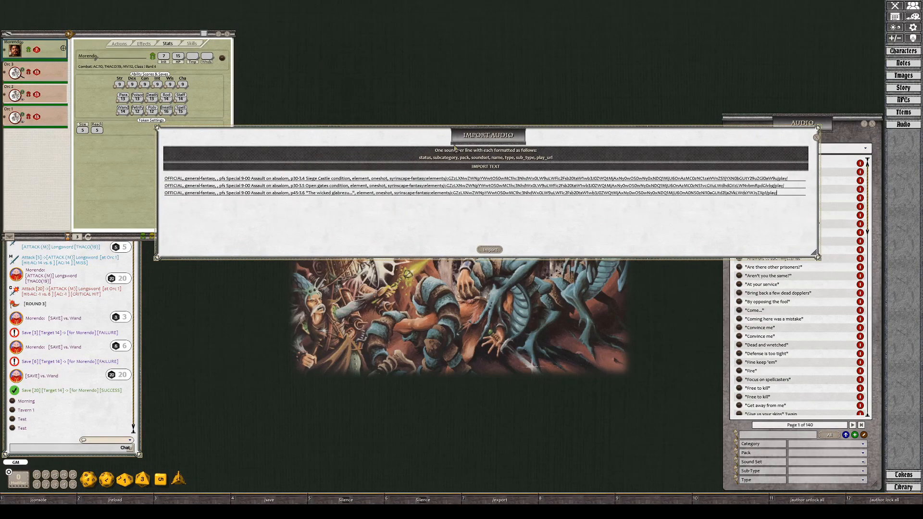
{"action": "left_click_drag", "start_coordinate": [487, 138], "coordinate": [473, 161]}
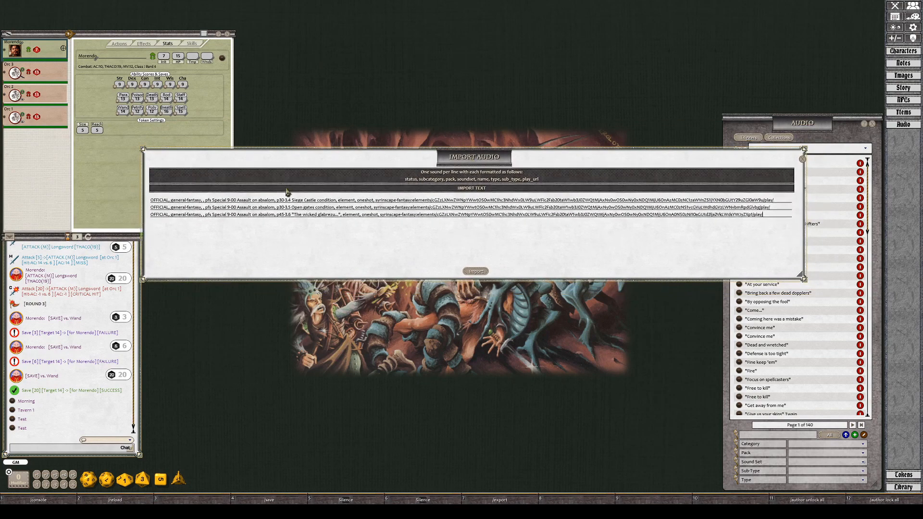
{"action": "left_click", "coordinate": [479, 274]}
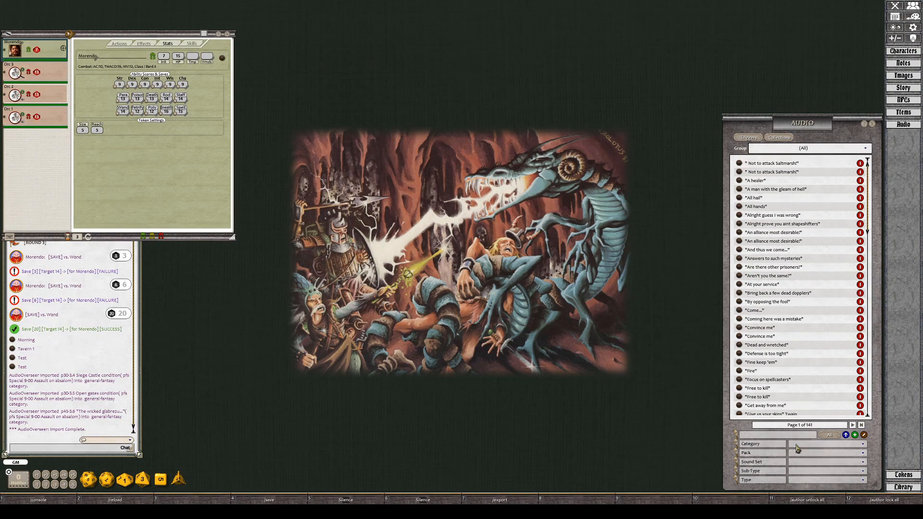
Filter the audio list by "wicked glab", delete the second matching record, and view the remaining record's details before closing it.
{"action": "left_click", "coordinate": [761, 436]}
{"action": "key", "text": "Return"}
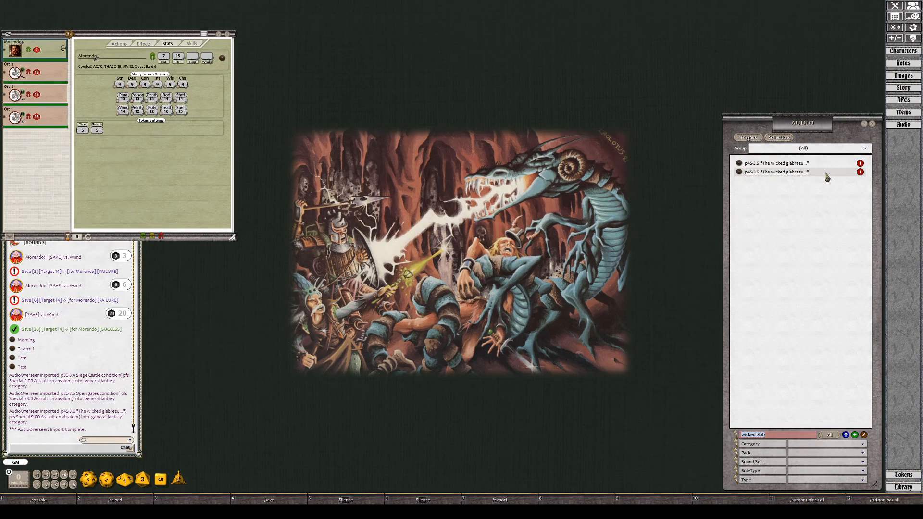
{"action": "left_click", "coordinate": [860, 173]}
{"action": "left_click", "coordinate": [774, 164]}
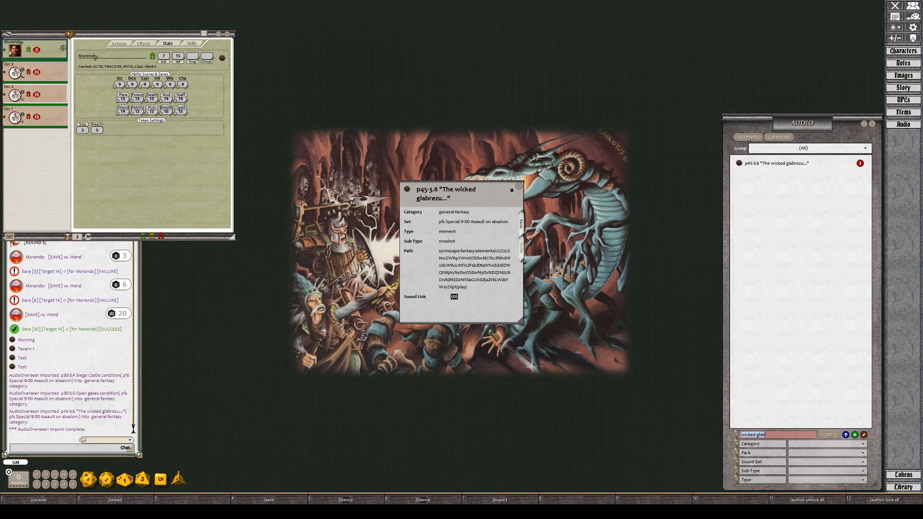
{"action": "left_click", "coordinate": [519, 186]}
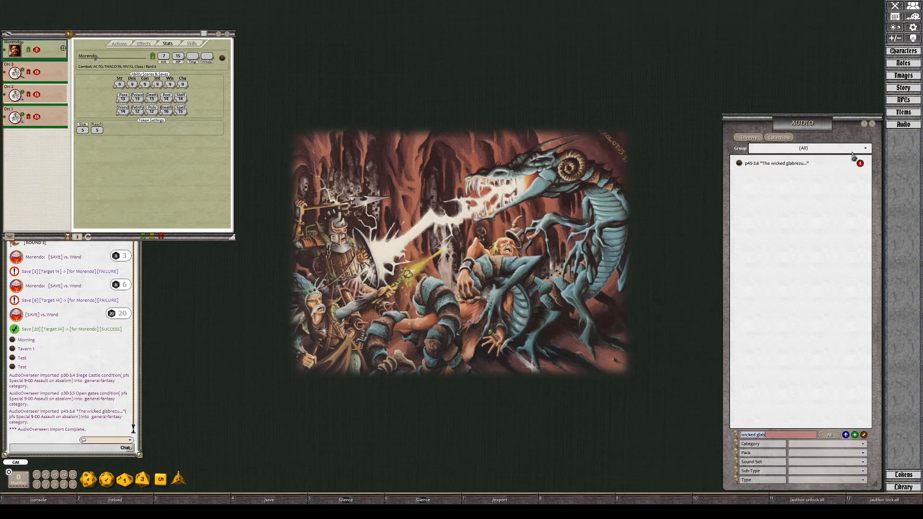